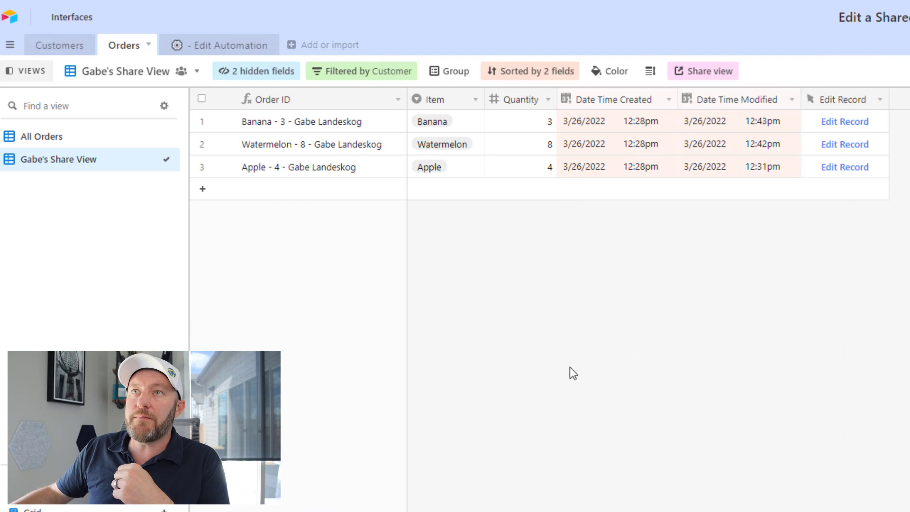
click(65, 51)
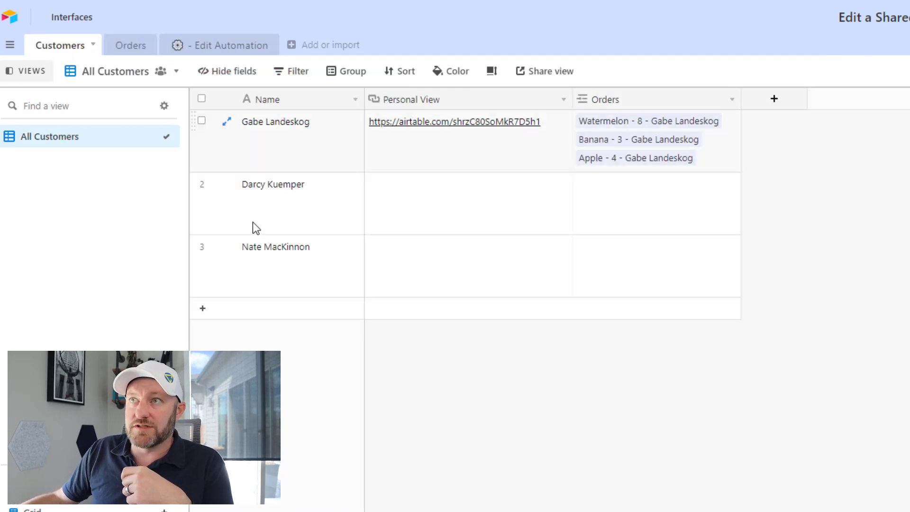
drag(294, 146, 306, 271)
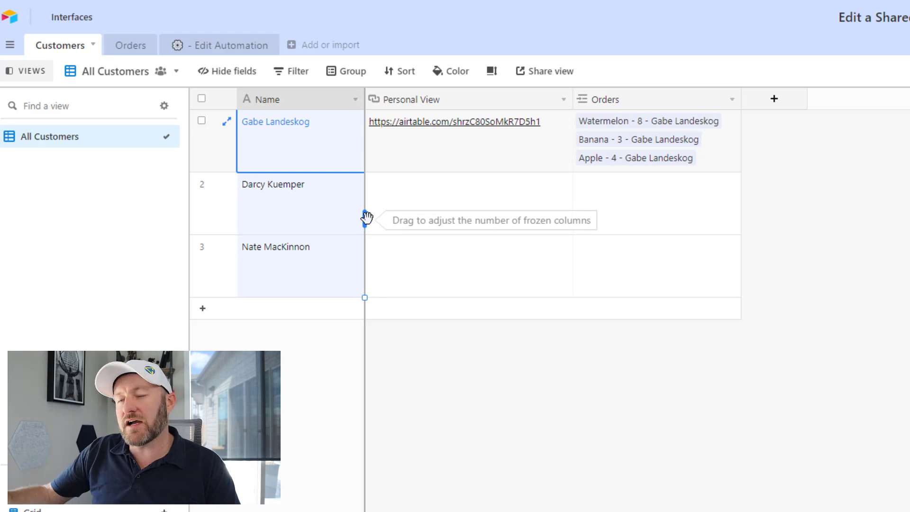
click(429, 158)
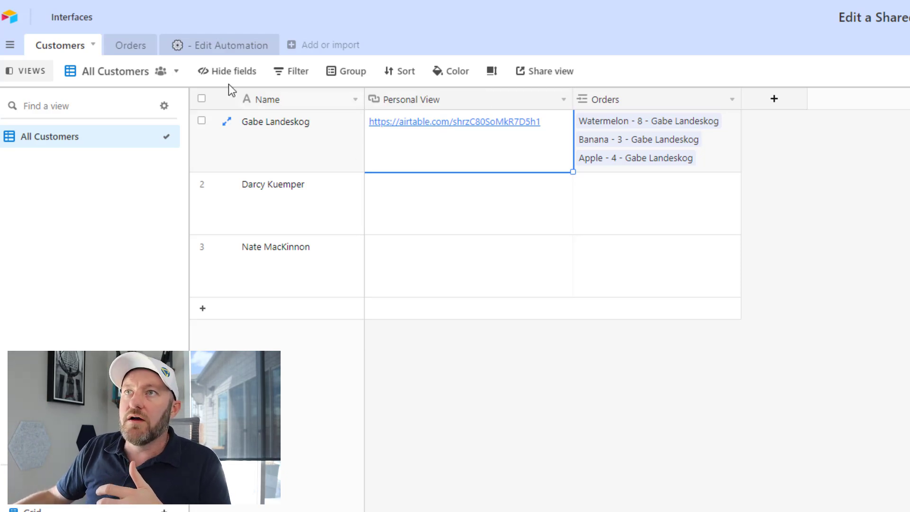
click(136, 45)
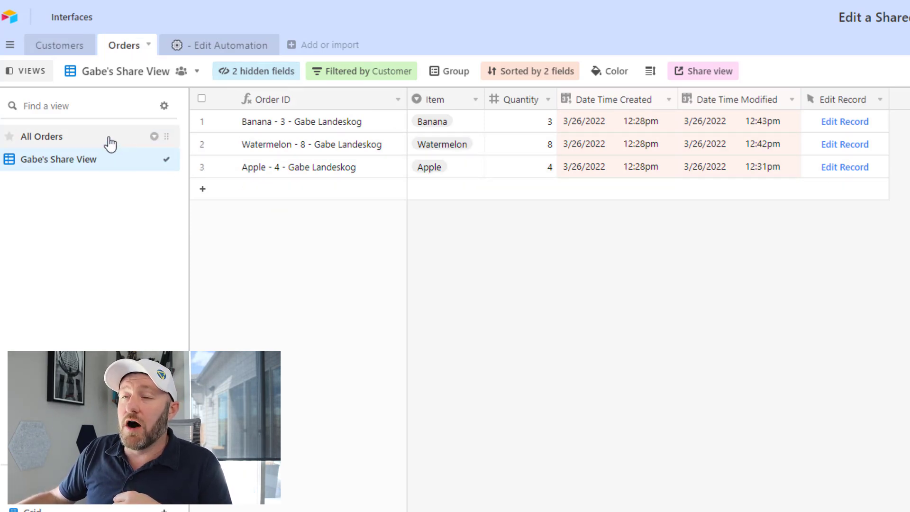
mouse_move(58, 167)
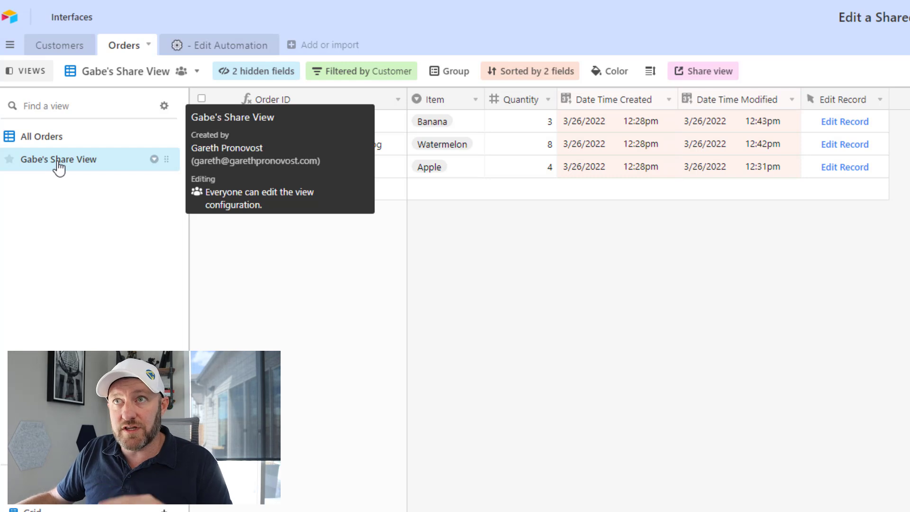
Open the All Orders view and check the Watermelon order's Item, Quantity and Customer cells without changes
click(55, 138)
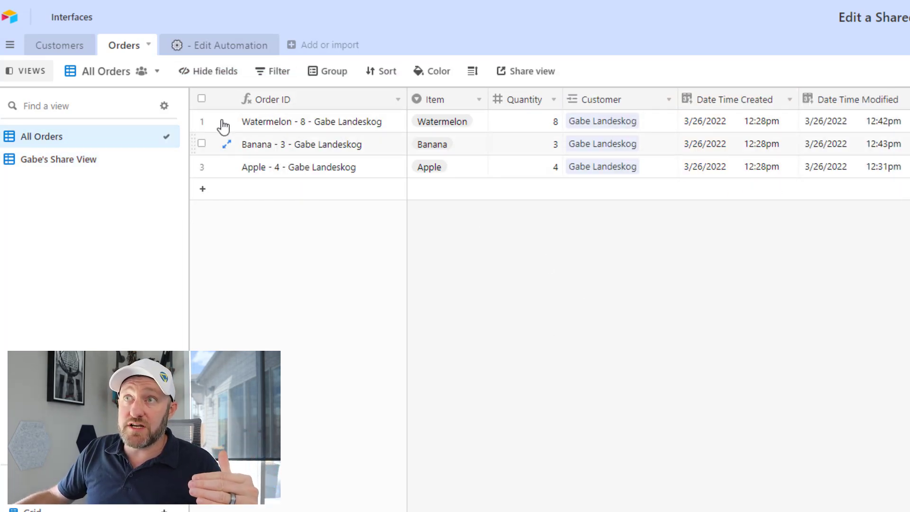
mouse_move(93, 144)
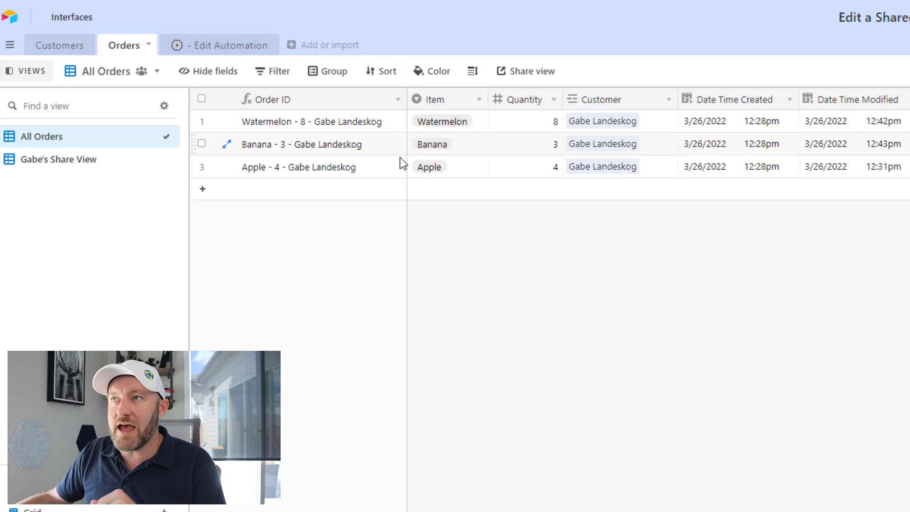
click(466, 122)
click(468, 124)
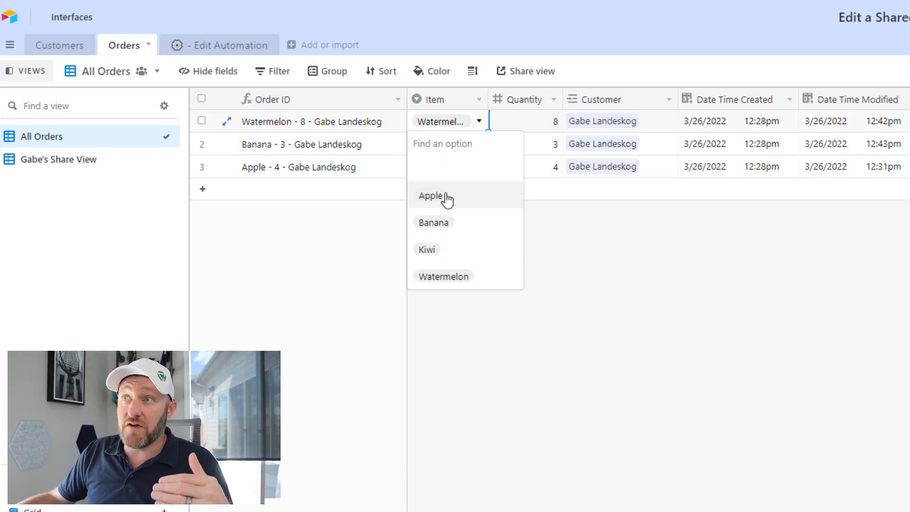
click(466, 301)
click(539, 126)
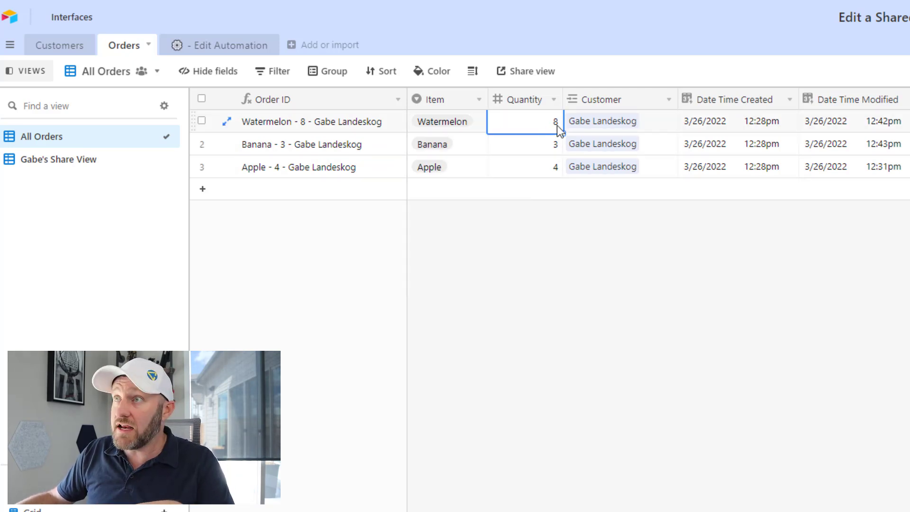
click(656, 127)
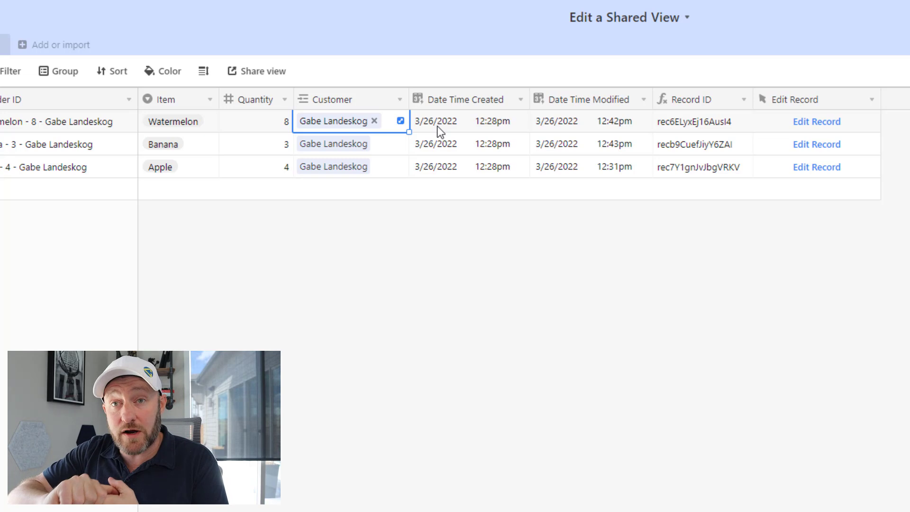
double_click(468, 101)
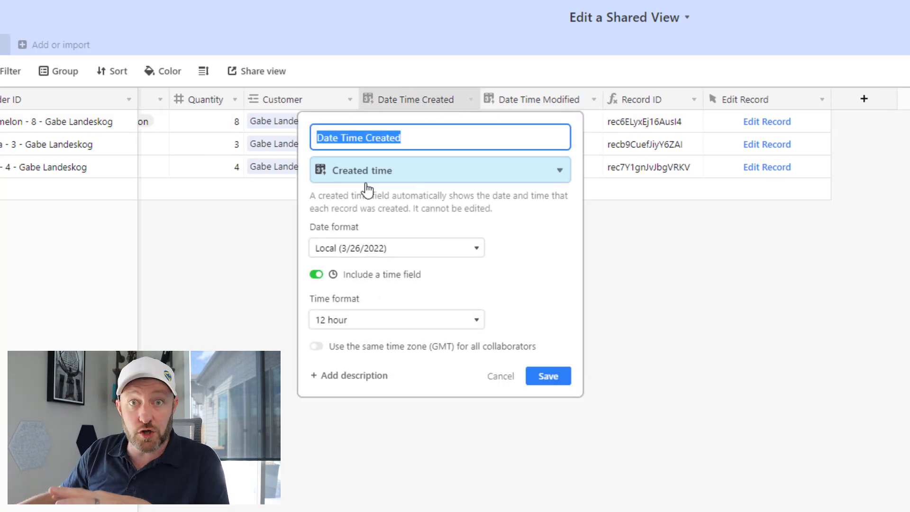
click(585, 278)
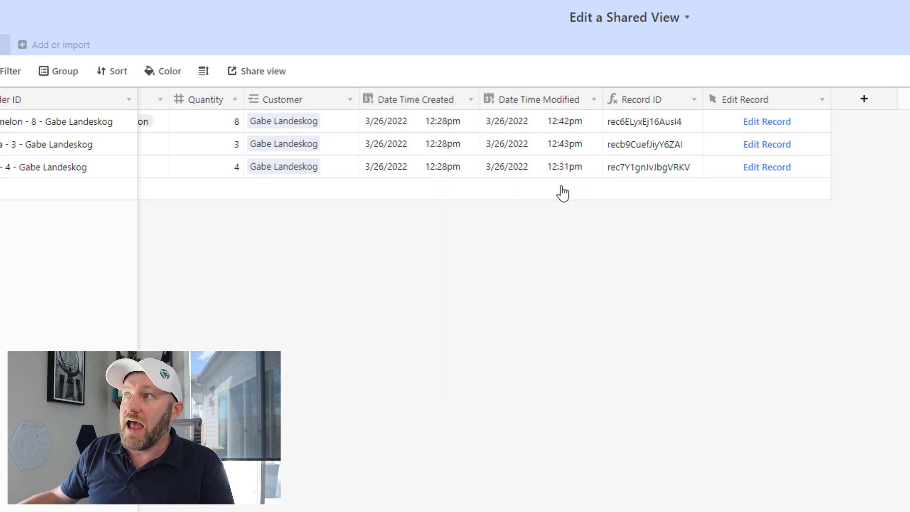
double_click(534, 101)
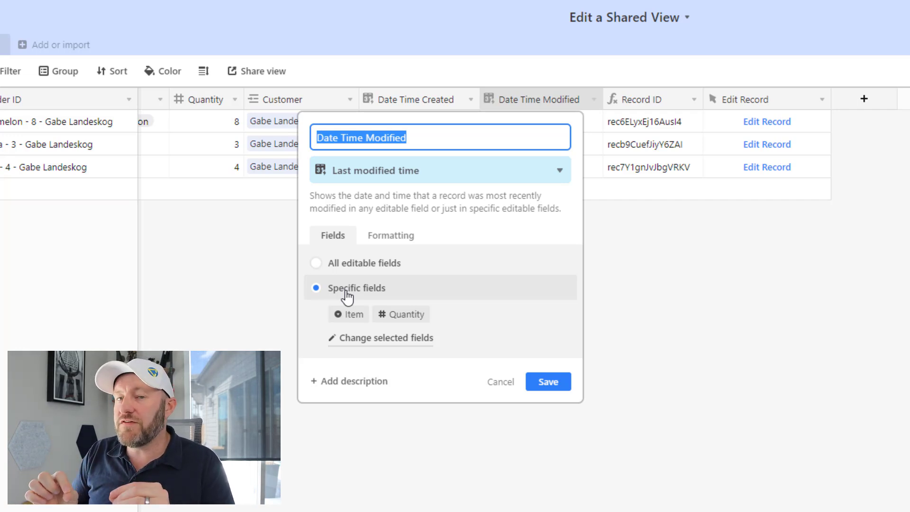
click(548, 384)
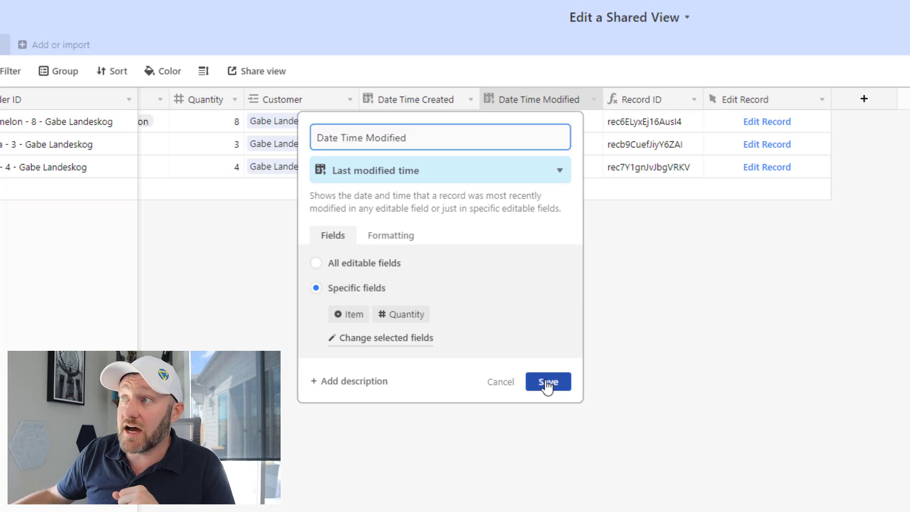
click(557, 128)
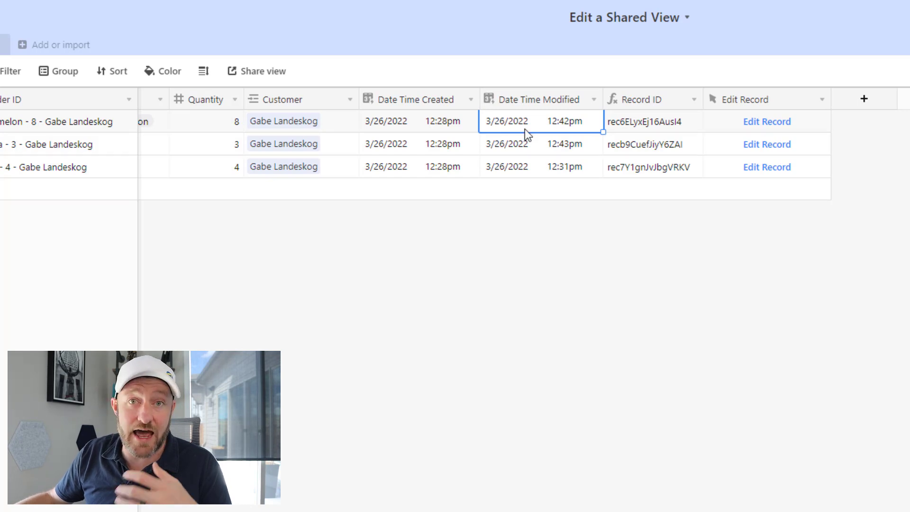
double_click(649, 101)
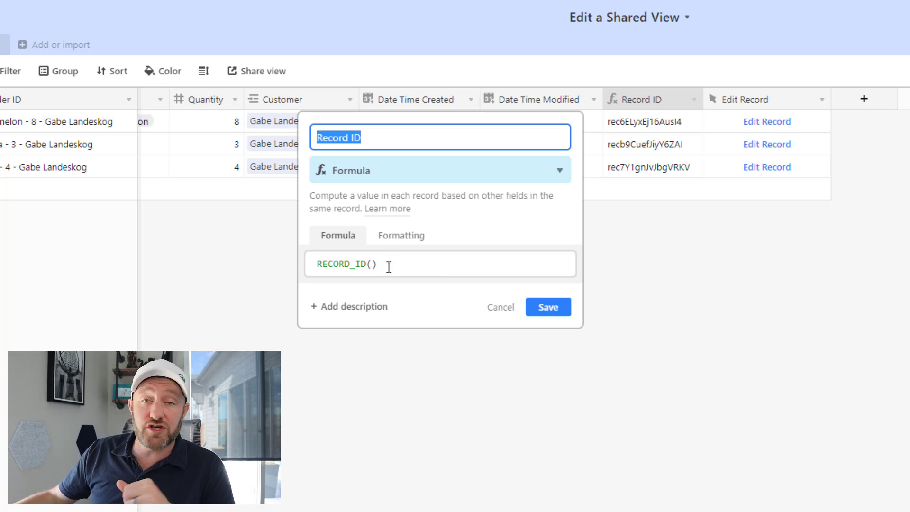
click(545, 311)
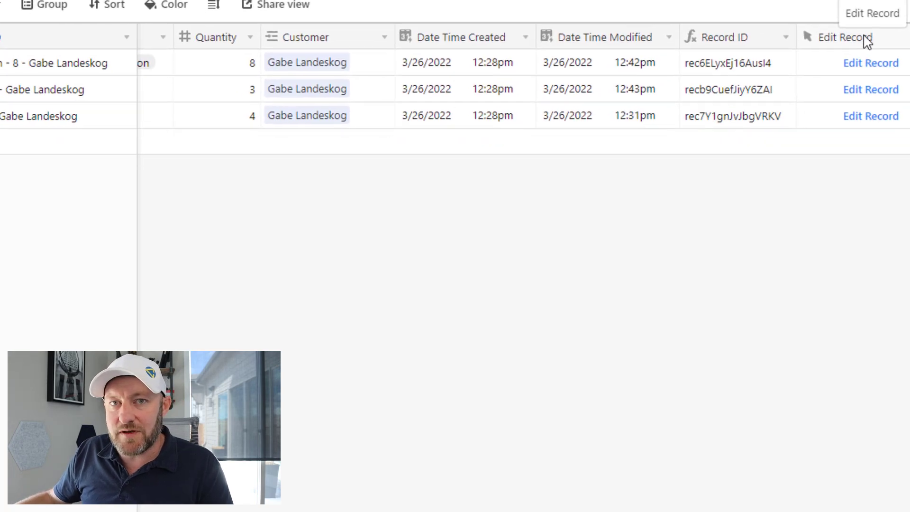
double_click(868, 41)
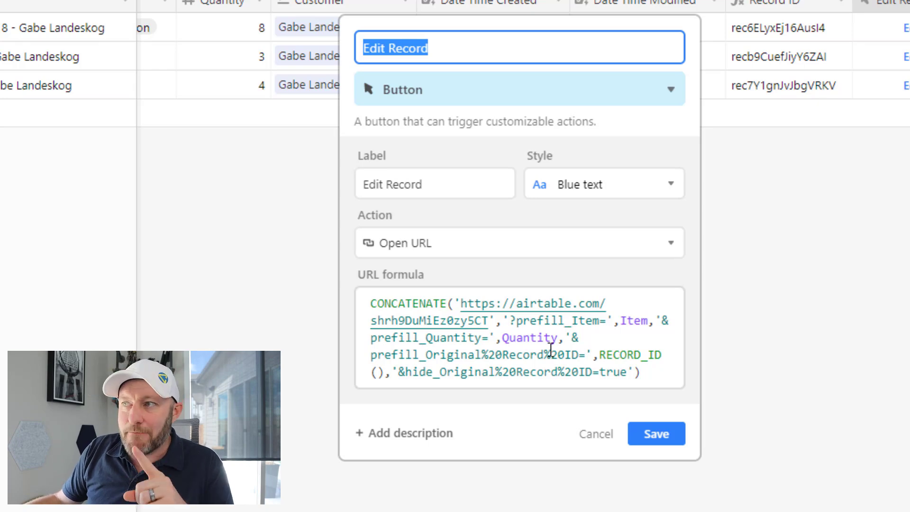
drag(433, 360, 587, 357)
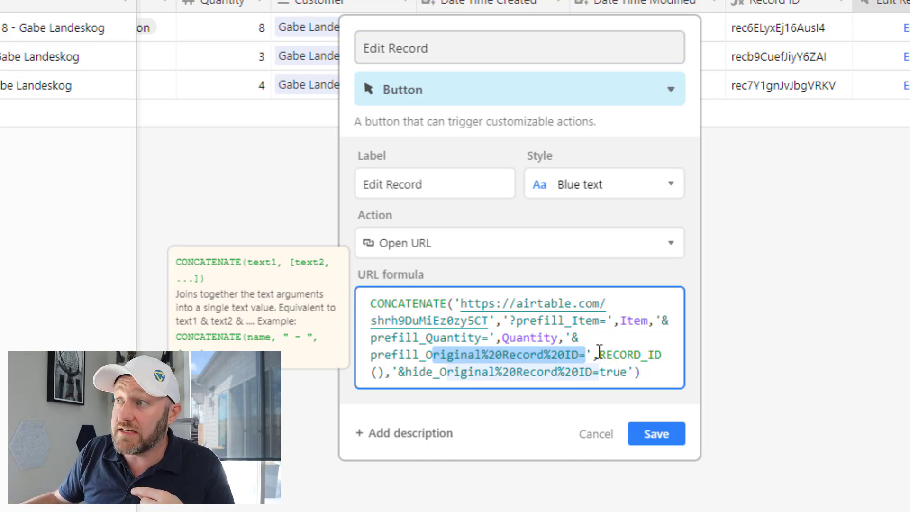
drag(598, 355, 386, 373)
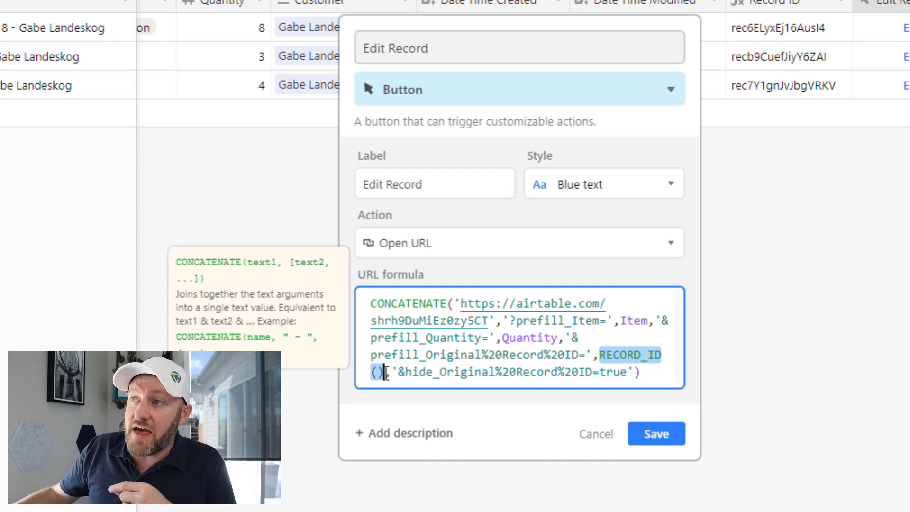
text(,)
drag(399, 372, 633, 377)
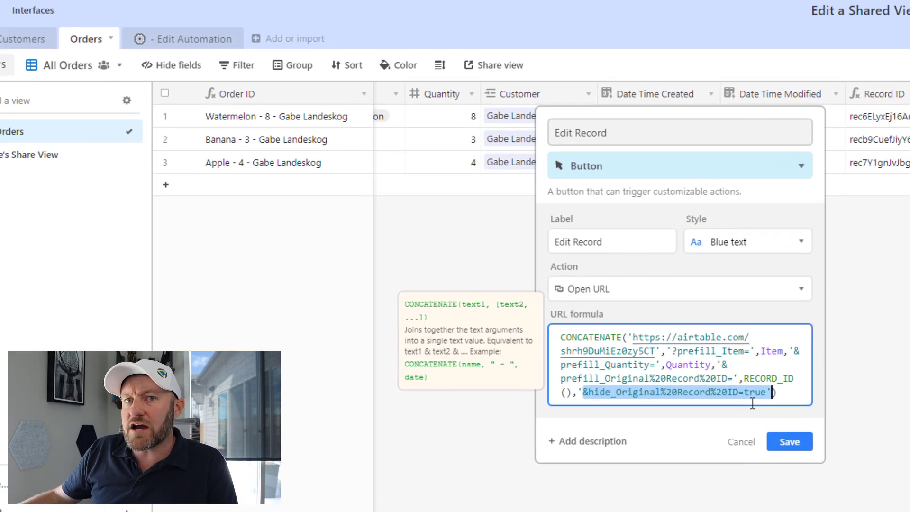
click(688, 436)
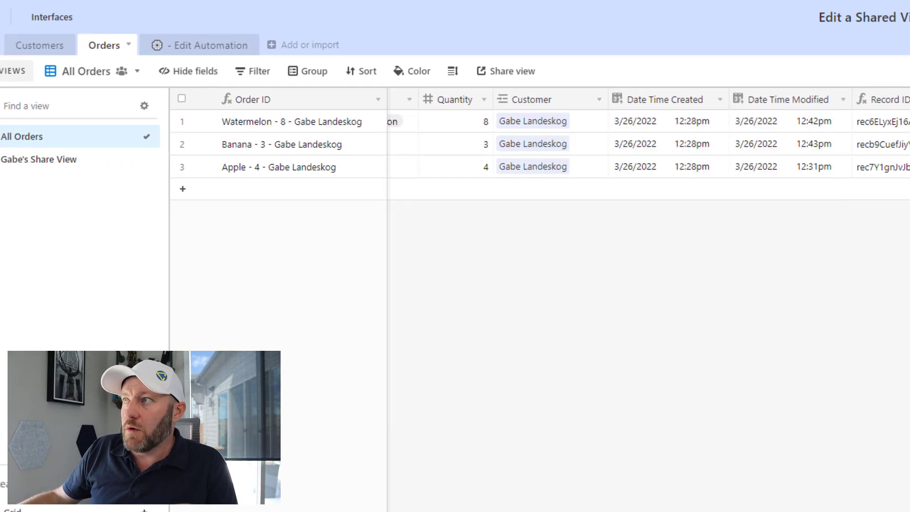
In the Edit Automation table, select then deselect all six records and open the Edit Record Form view
click(205, 50)
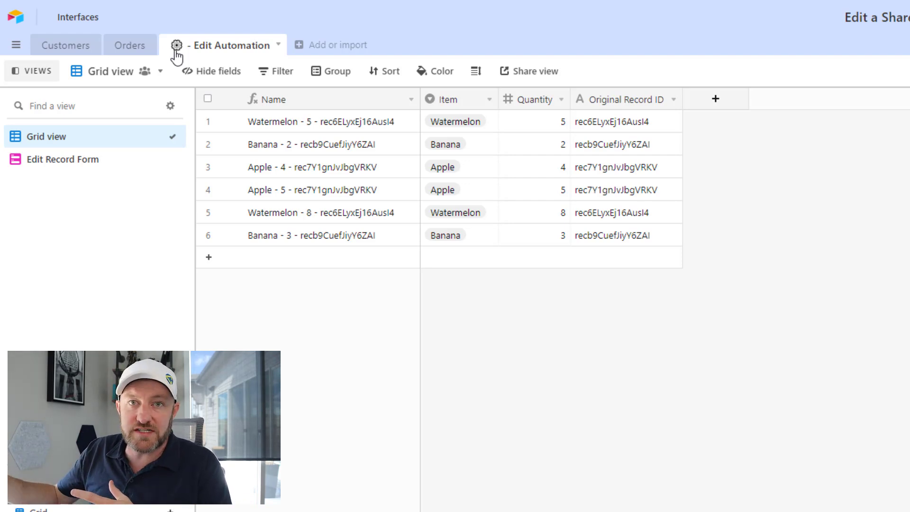
click(208, 98)
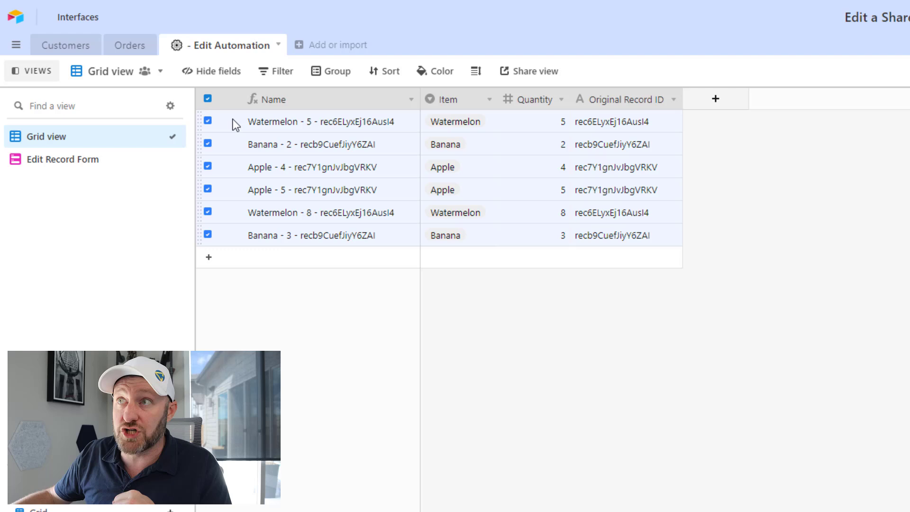
click(498, 327)
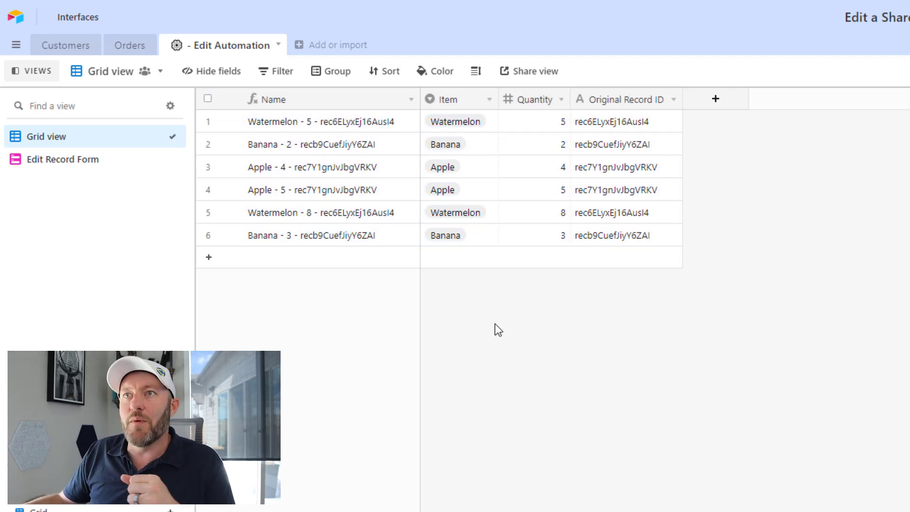
click(59, 161)
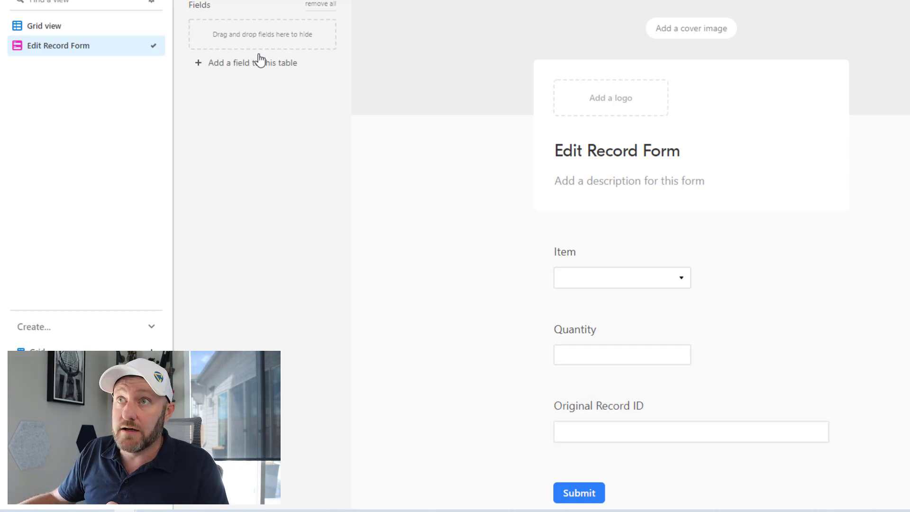
Return to the submissions grid and open the Original Record ID field settings, a single line text field
click(90, 27)
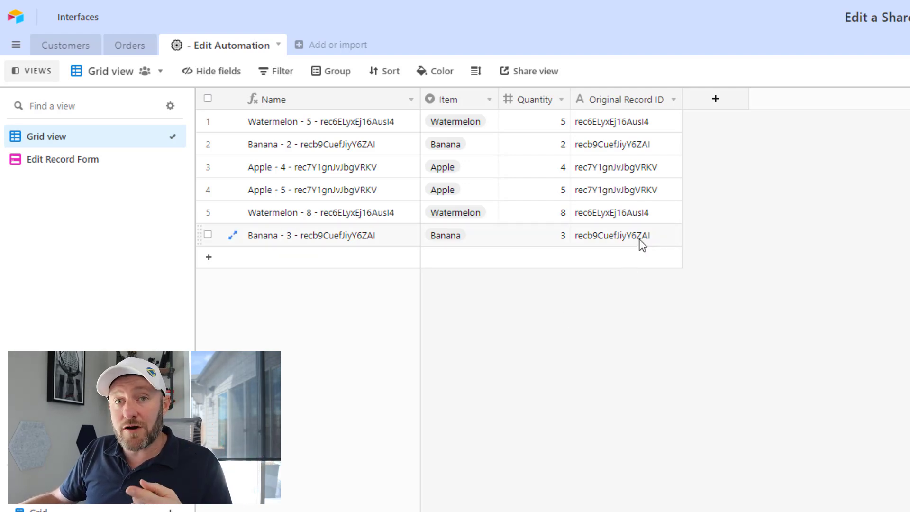
double_click(625, 100)
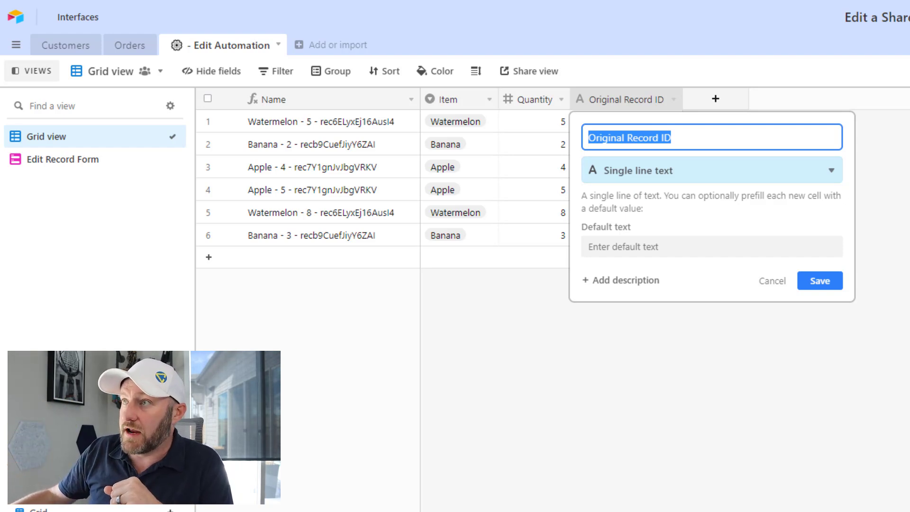
Close the field settings and review the automation's form-submission trigger and Update record action
key(Return)
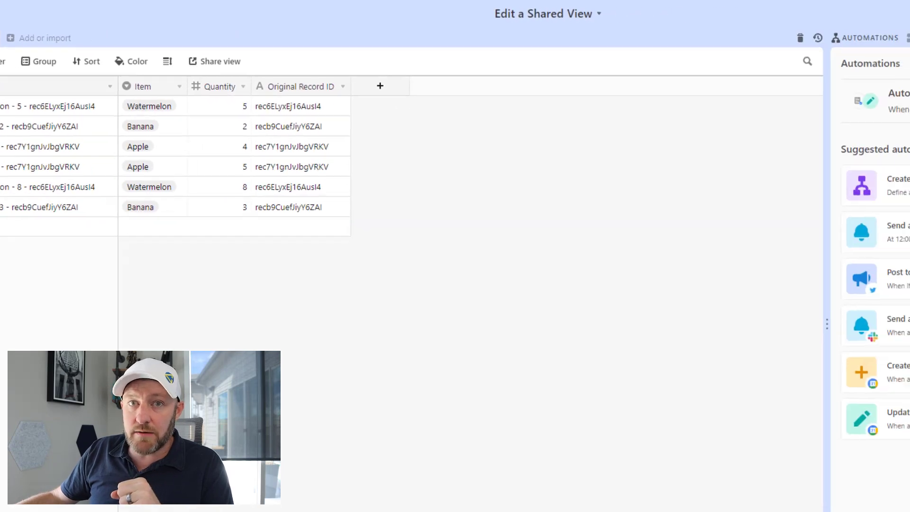
click(797, 91)
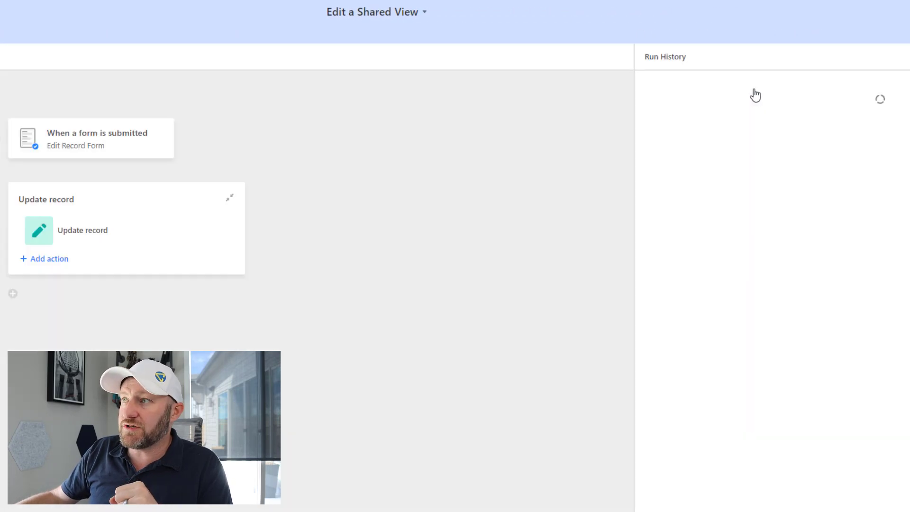
click(112, 156)
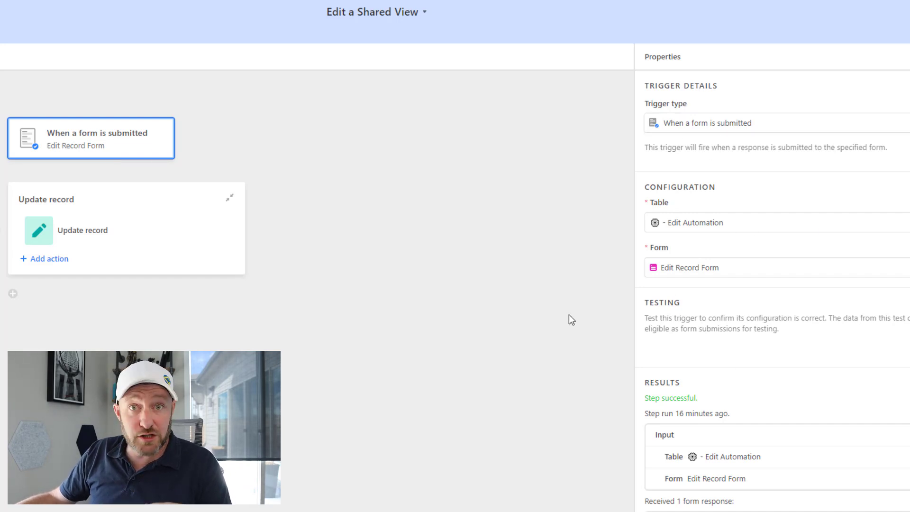
click(96, 227)
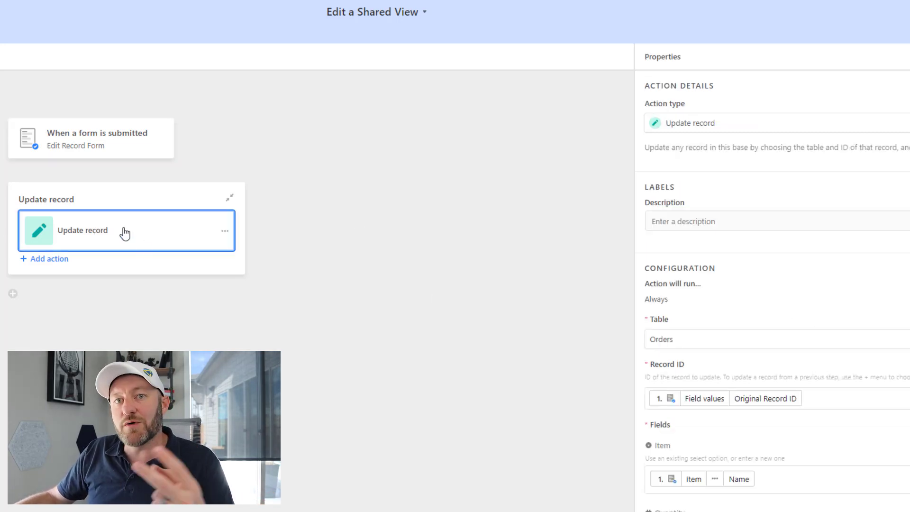
scroll(843, 228, down, 2)
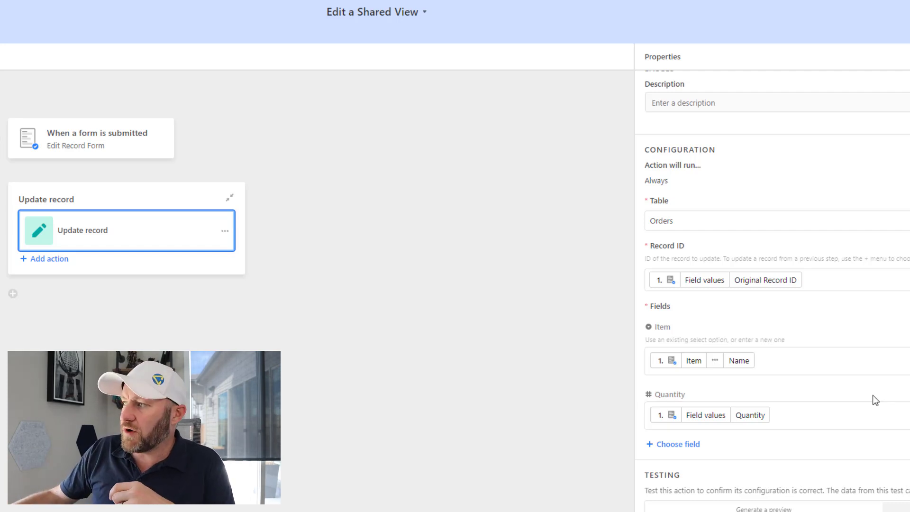
scroll(872, 396, down, 5)
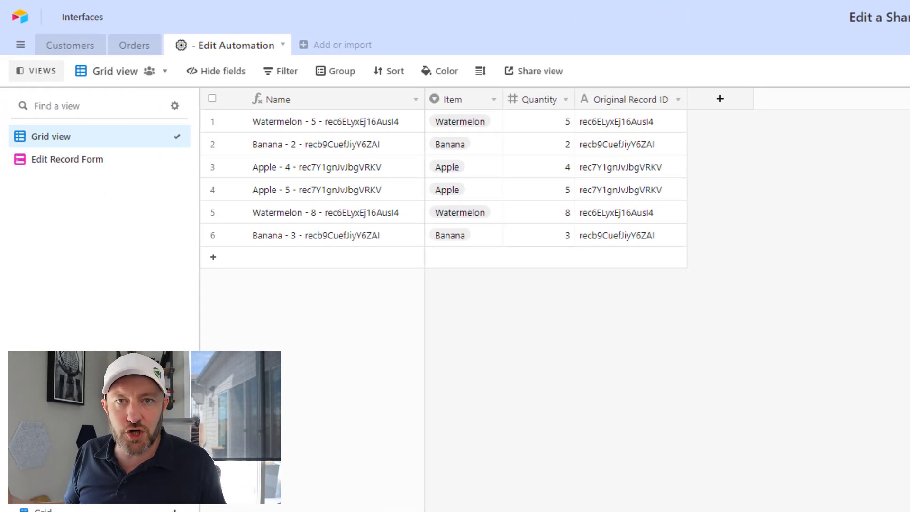
Open the Orders single-customer share view and review its customer filter and hidden Customer and Record ID fields
click(81, 48)
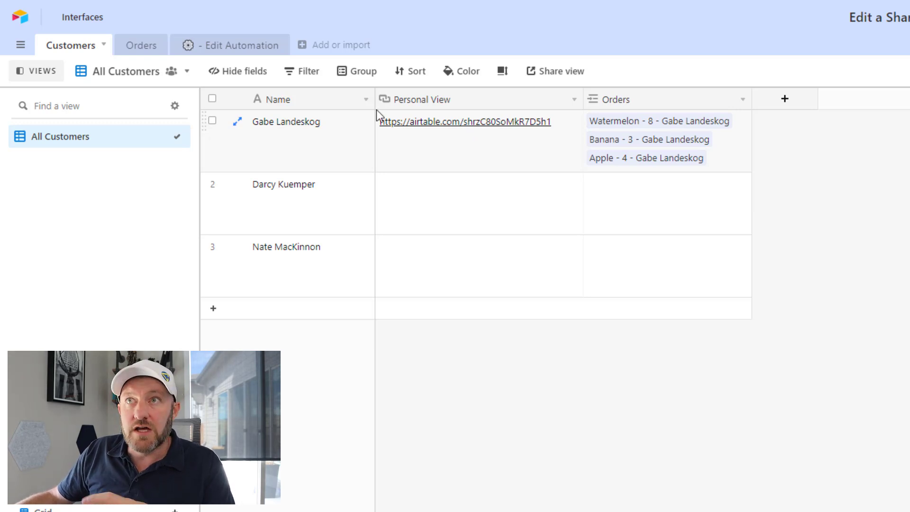
click(137, 47)
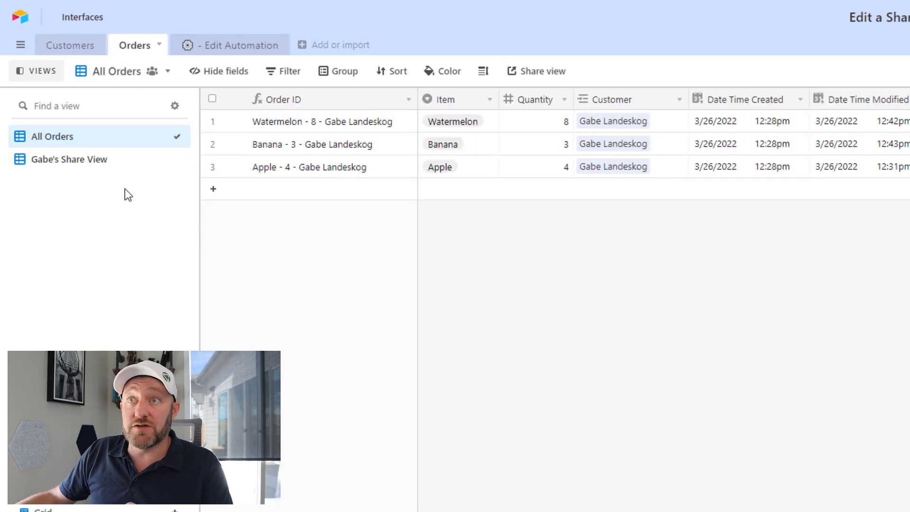
click(75, 162)
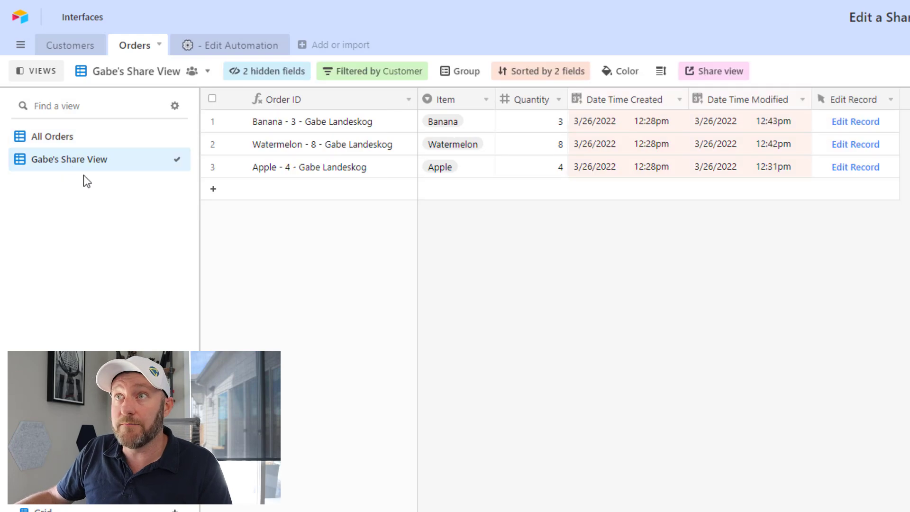
click(352, 72)
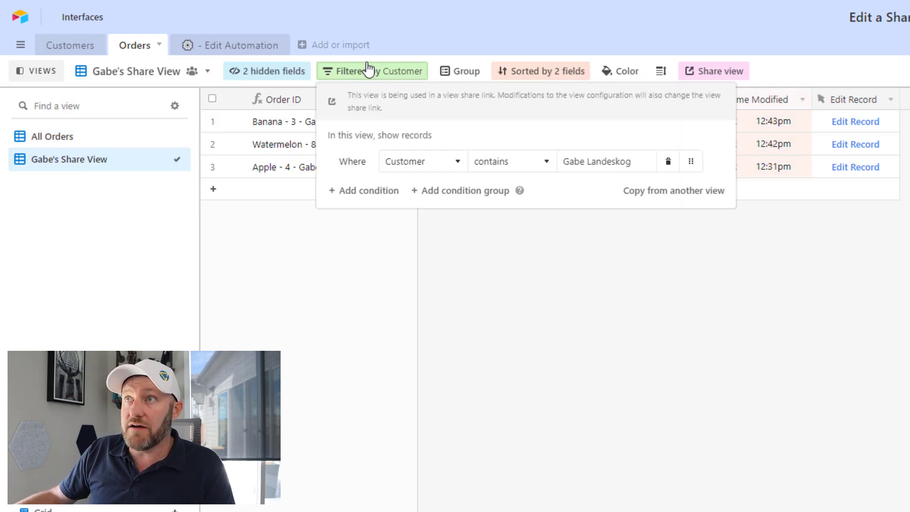
click(654, 394)
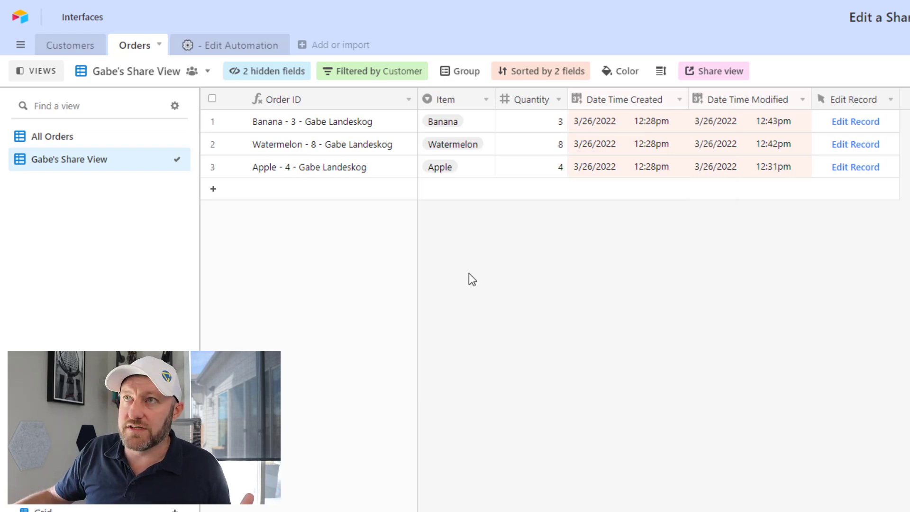
click(275, 77)
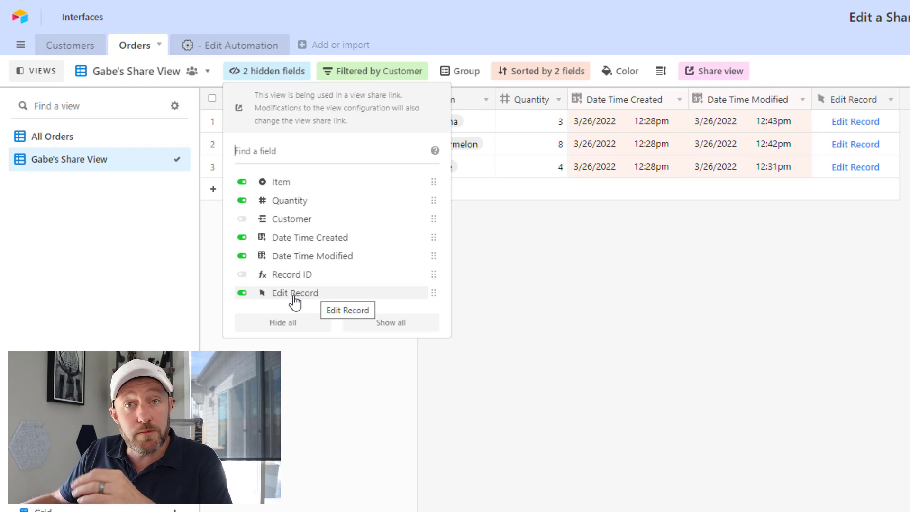
click(756, 206)
click(856, 121)
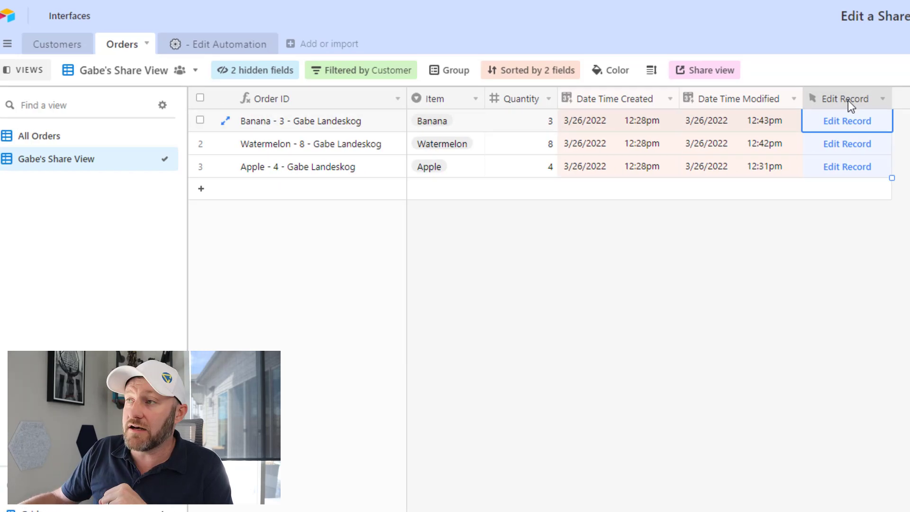
double_click(848, 99)
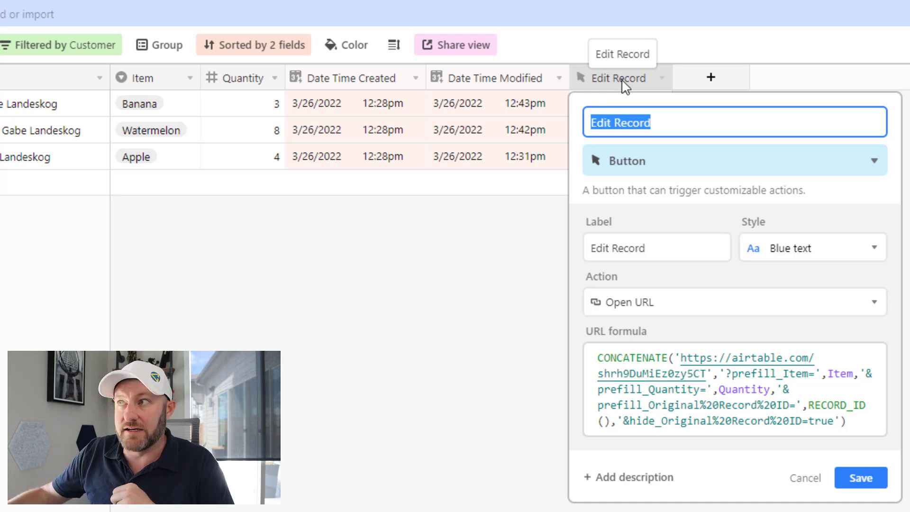
drag(682, 358, 707, 375)
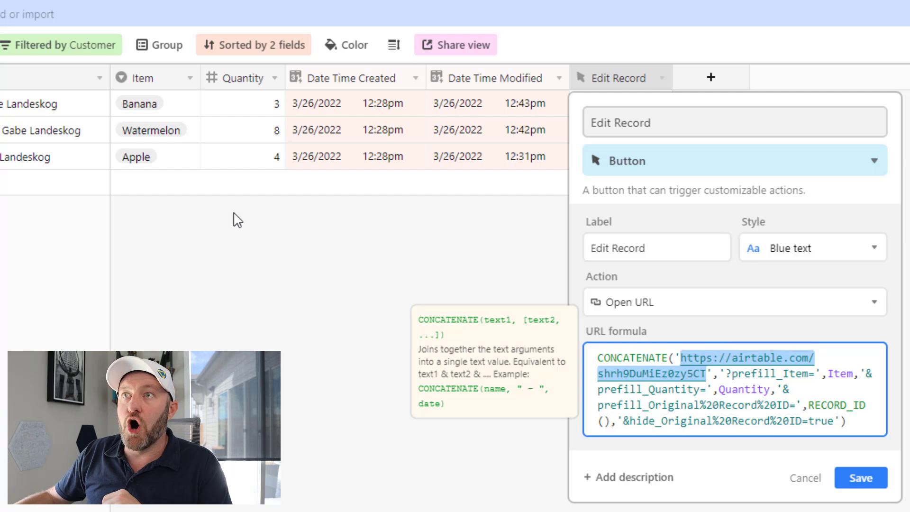
click(861, 481)
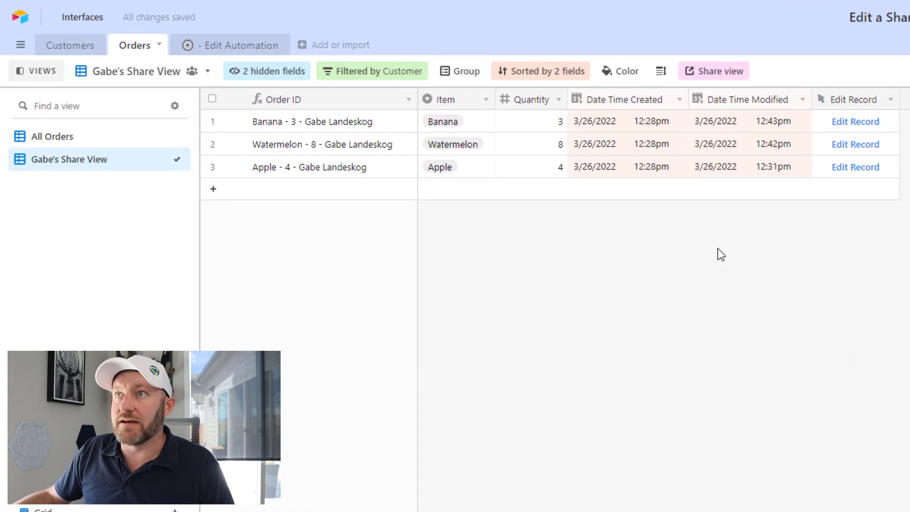
Open the first customer's Personal View link to see their shared orders grid with Edit Record buttons
click(71, 47)
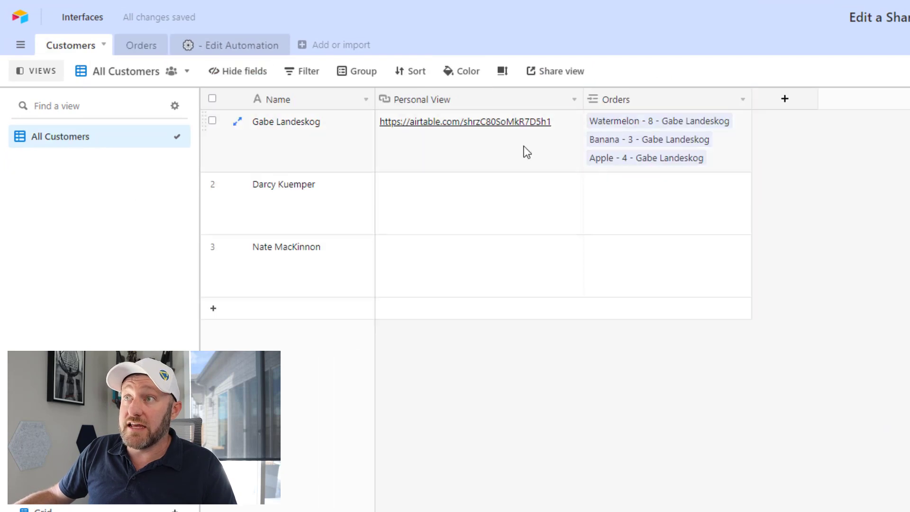
click(470, 126)
click(469, 122)
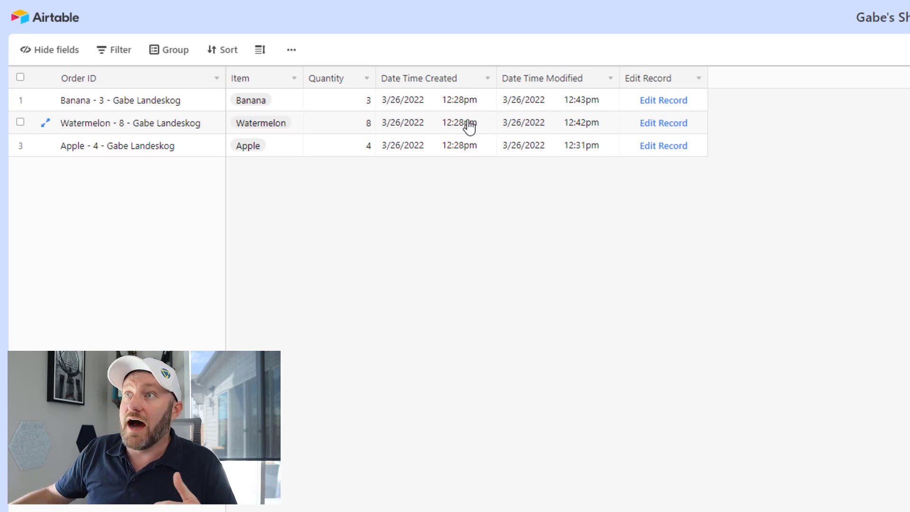
click(462, 122)
click(436, 109)
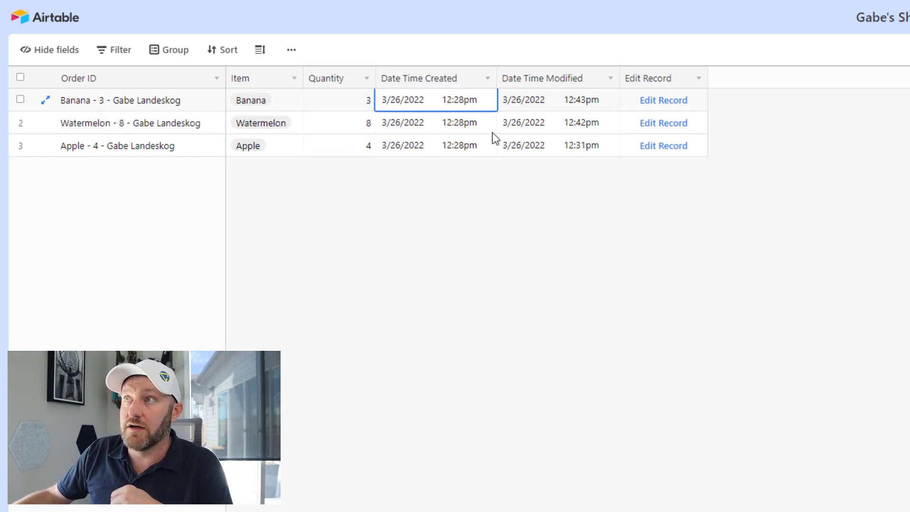
Use the Banana order's prefilled edit form to change its quantity to 30, keeping the item Banana
click(652, 108)
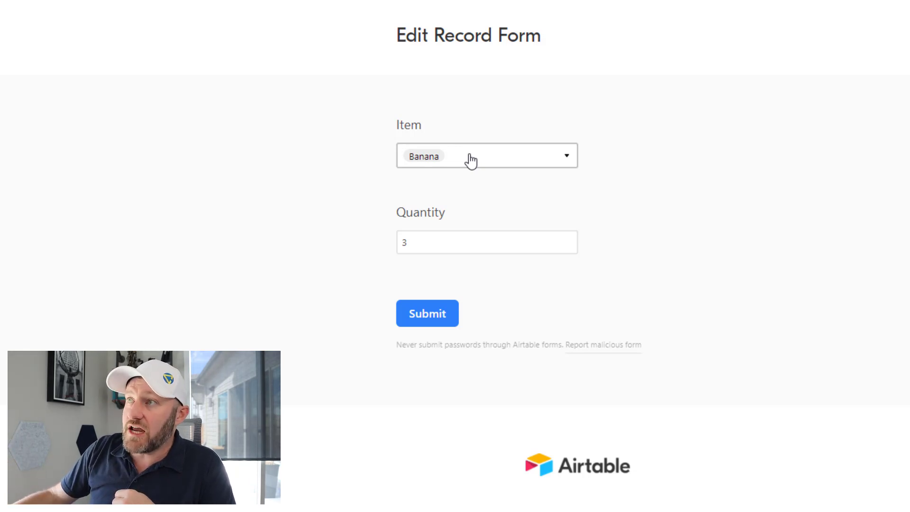
click(471, 161)
click(390, 148)
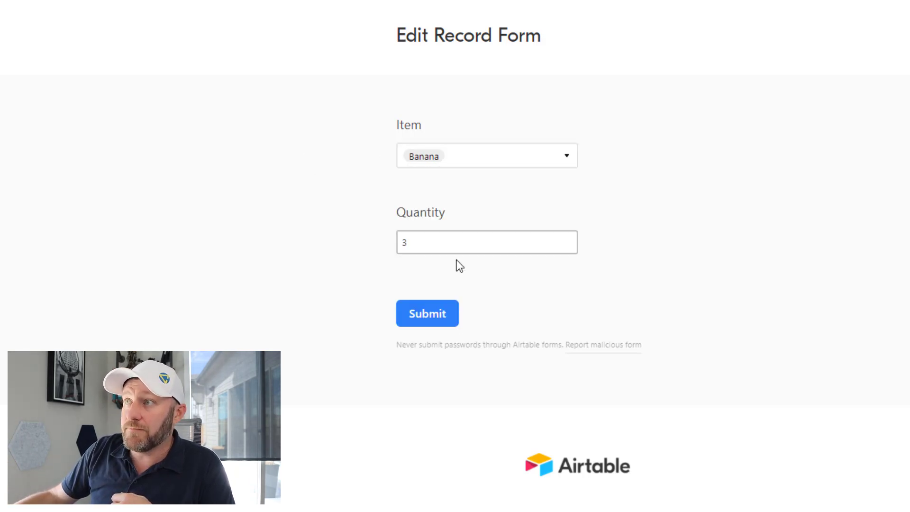
double_click(400, 244)
text(3)
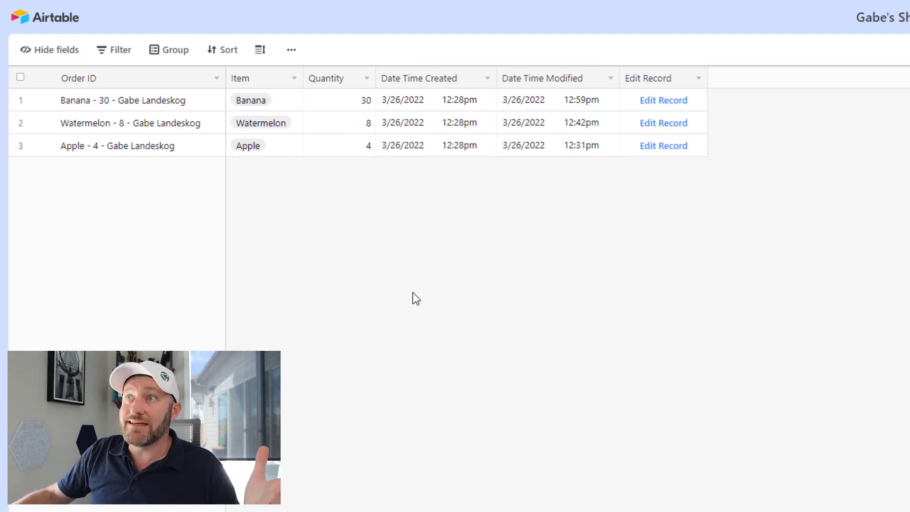
click(340, 100)
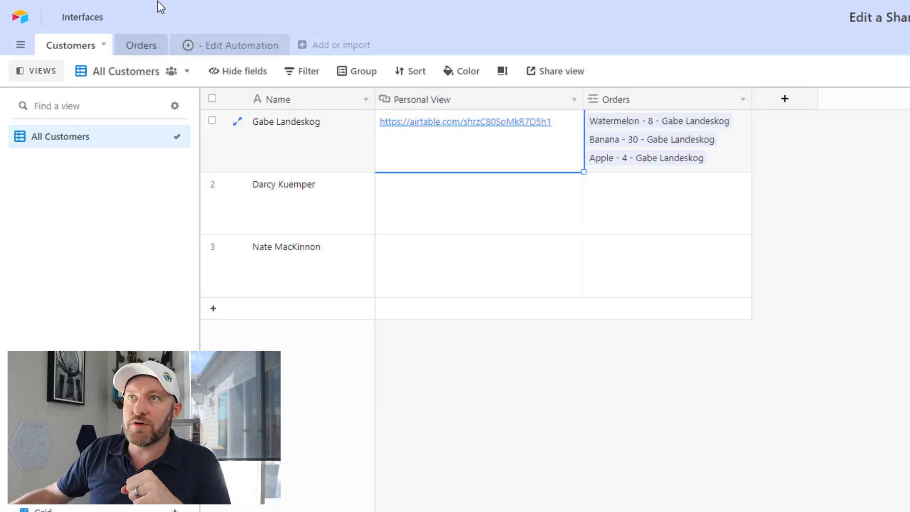
click(220, 49)
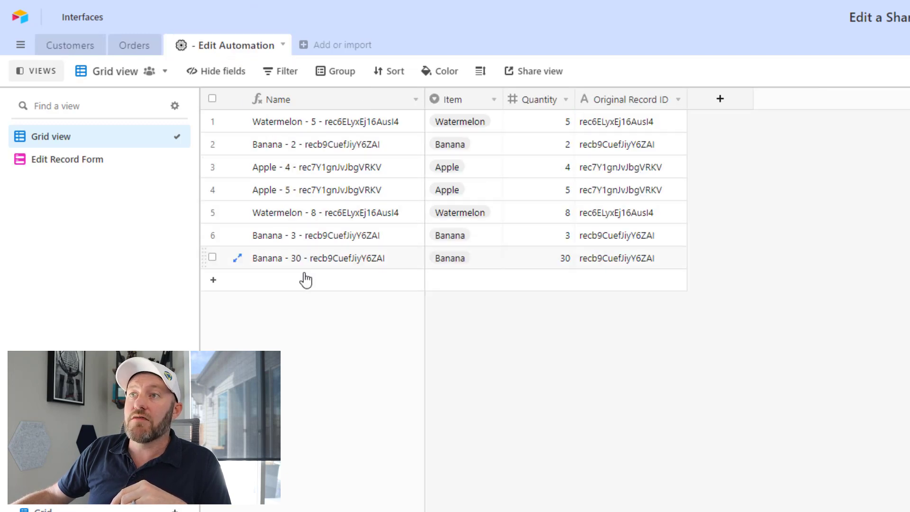
drag(277, 263, 593, 259)
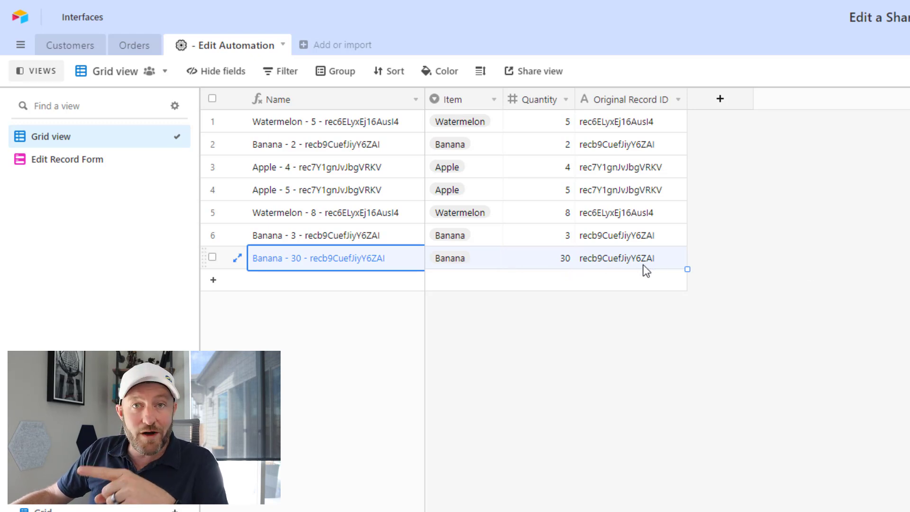
click(136, 53)
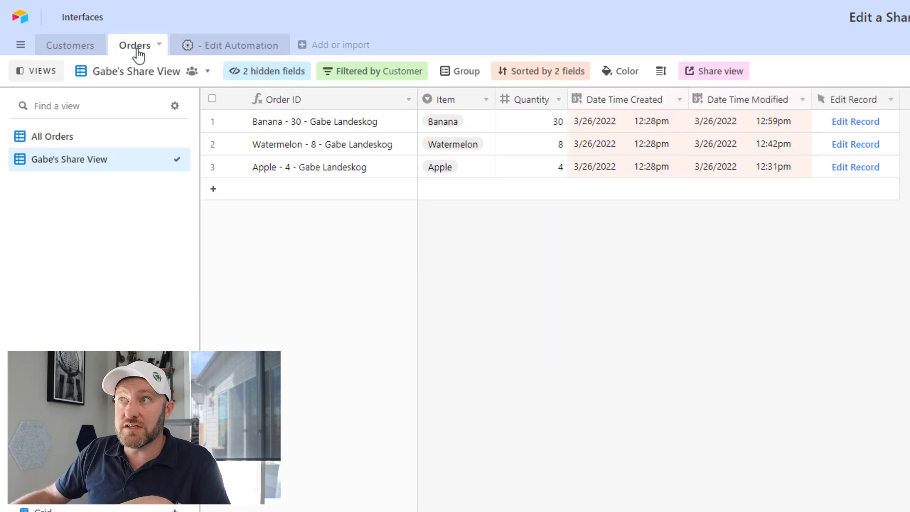
click(555, 126)
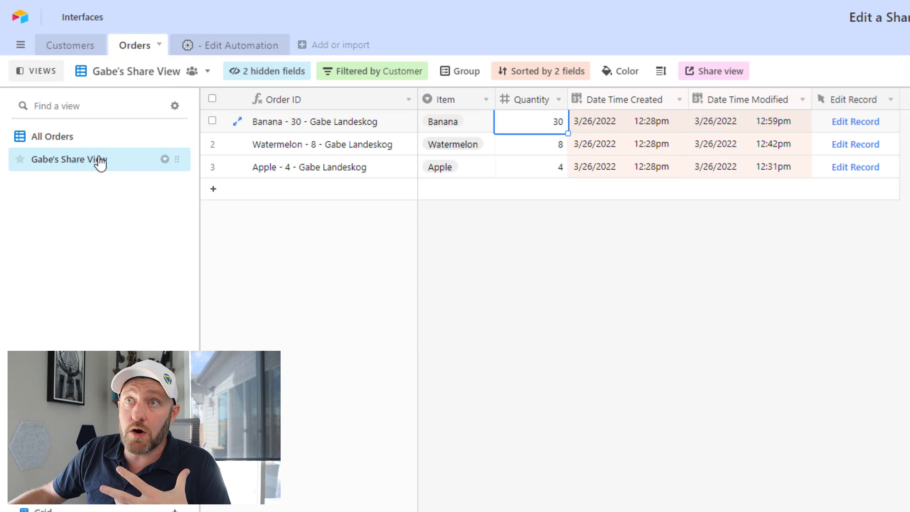
Check the share view's collaborator icon before heading back to the Customers table
mouse_move(103, 168)
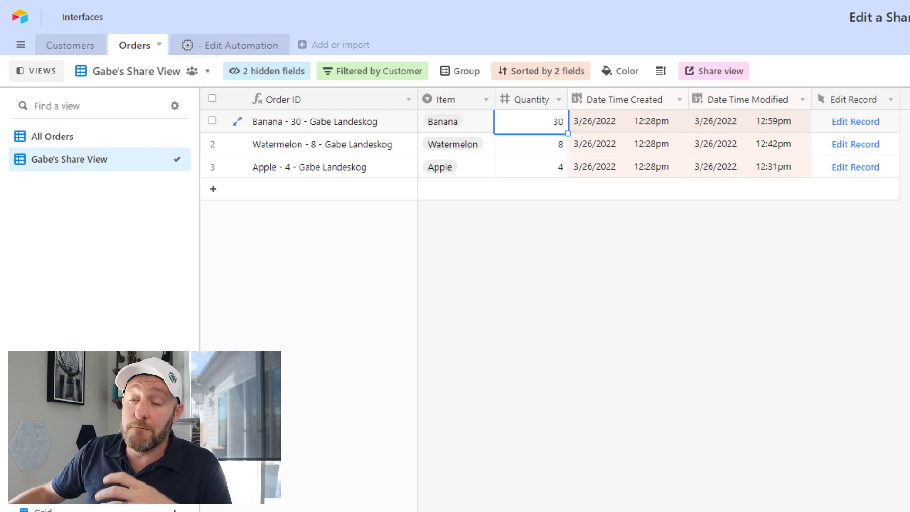
mouse_move(165, 162)
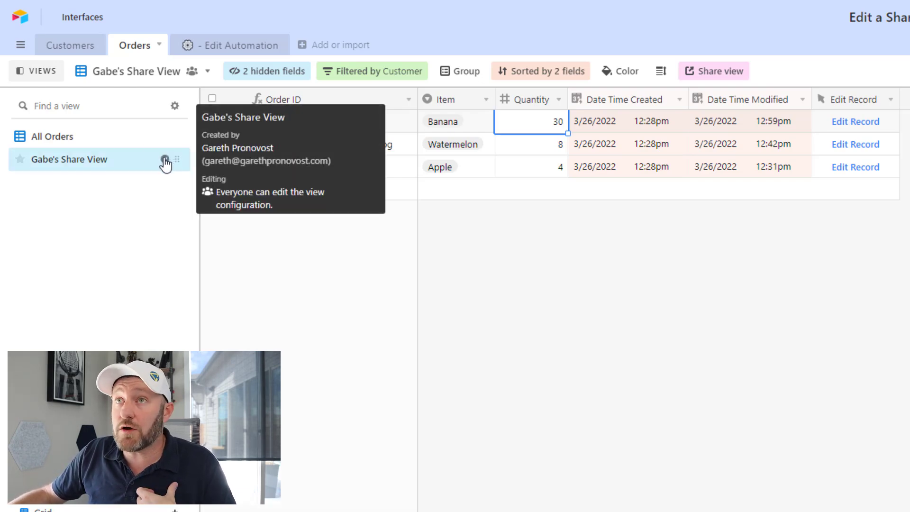
Look up the second customer's name in the Customers table, then return to Orders
click(83, 47)
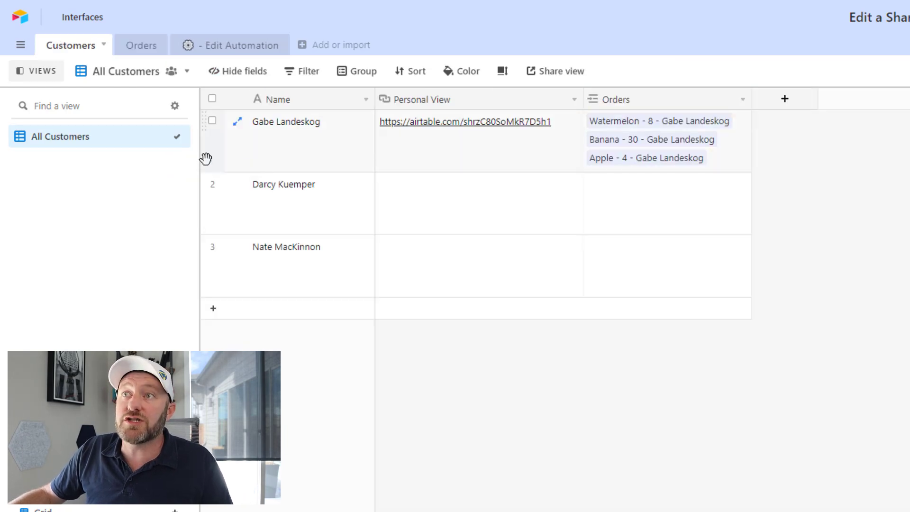
click(291, 216)
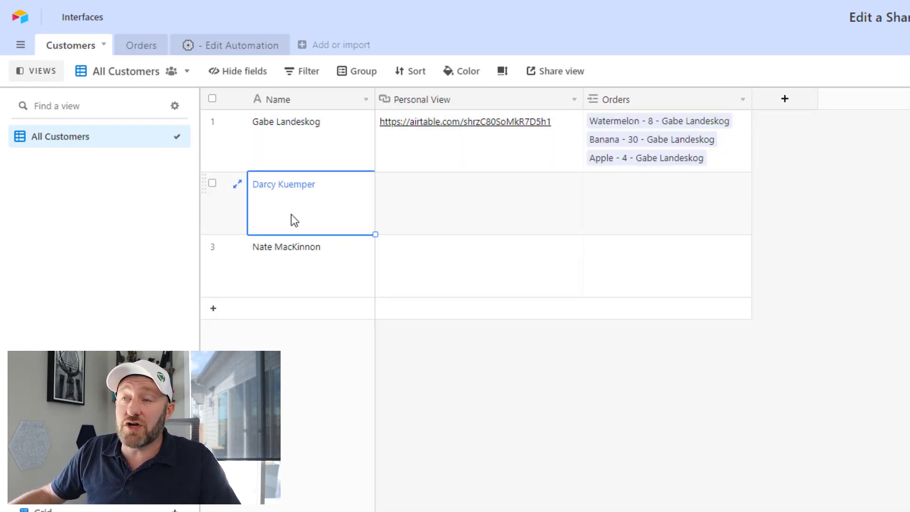
click(145, 48)
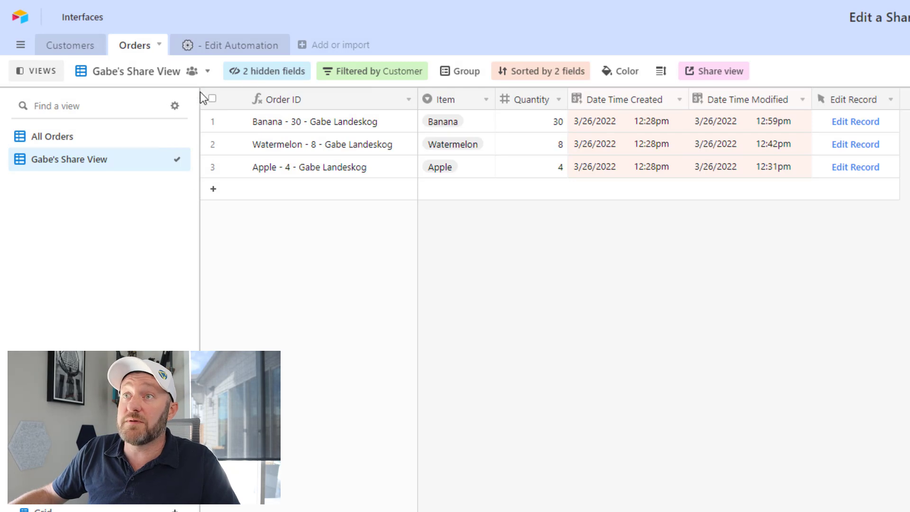
Duplicate the first customer's share view and rename the copy with the second customer's name, dropping 'copy'
mouse_move(165, 166)
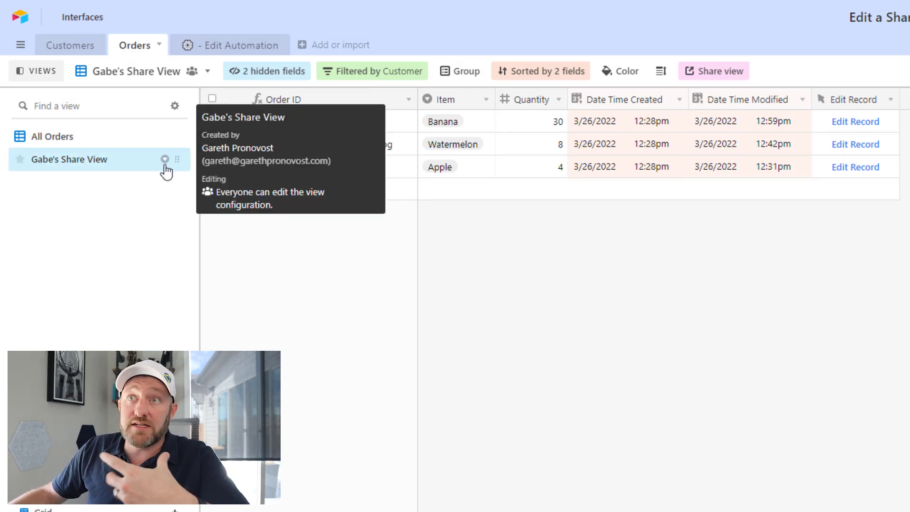
click(165, 161)
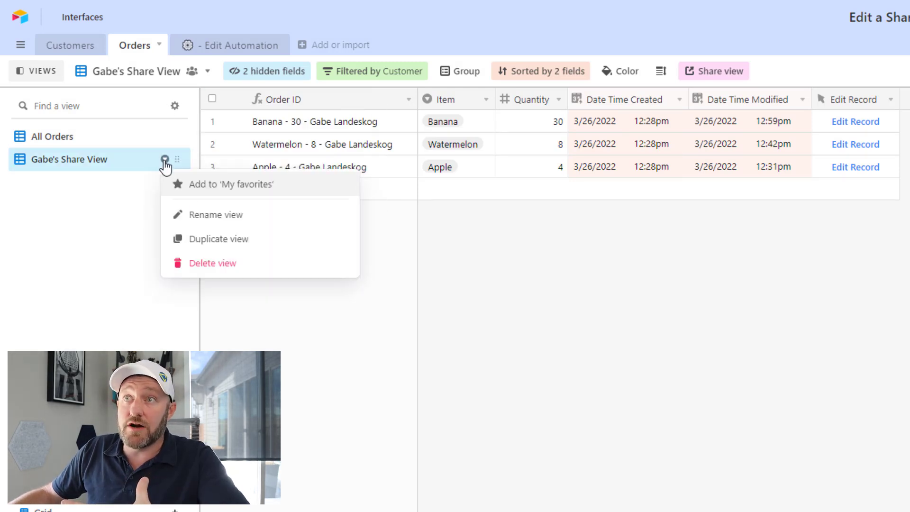
click(206, 240)
double_click(78, 188)
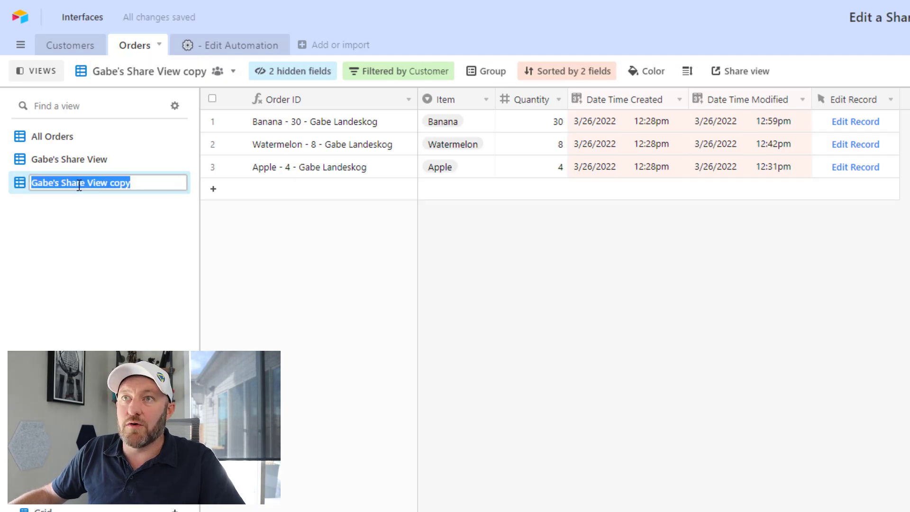
click(53, 183)
drag(53, 182, 30, 184)
text(Darcy Kuemper)
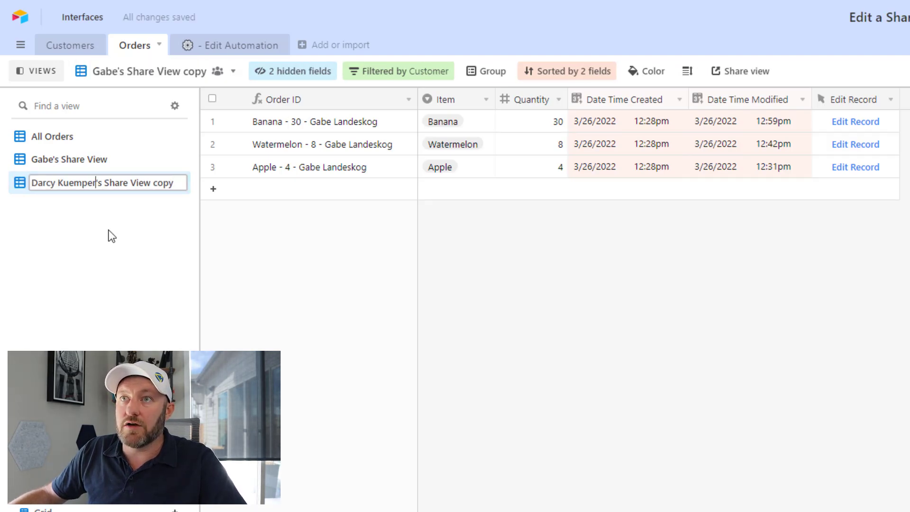
drag(175, 183, 150, 183)
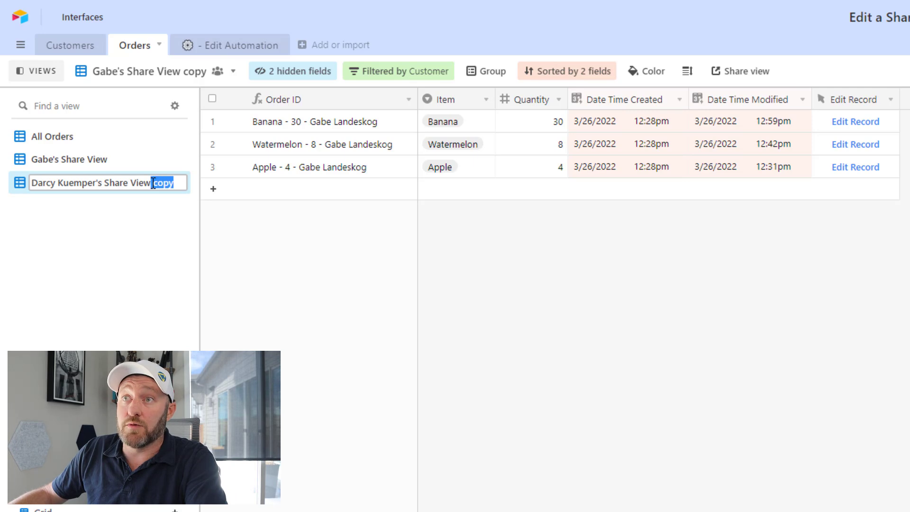
key(BackSpace)
key(Return)
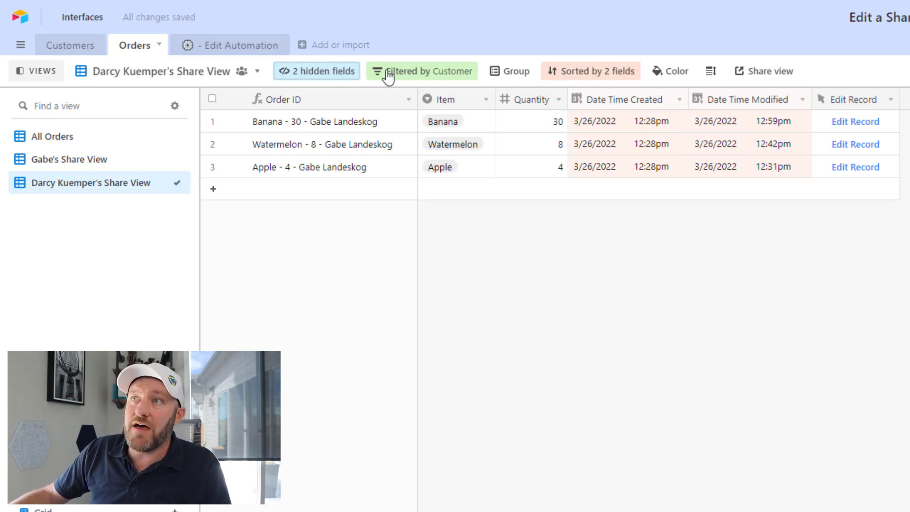
Change the view's Customer filter value to the second customer's name
click(408, 72)
triple_click(635, 126)
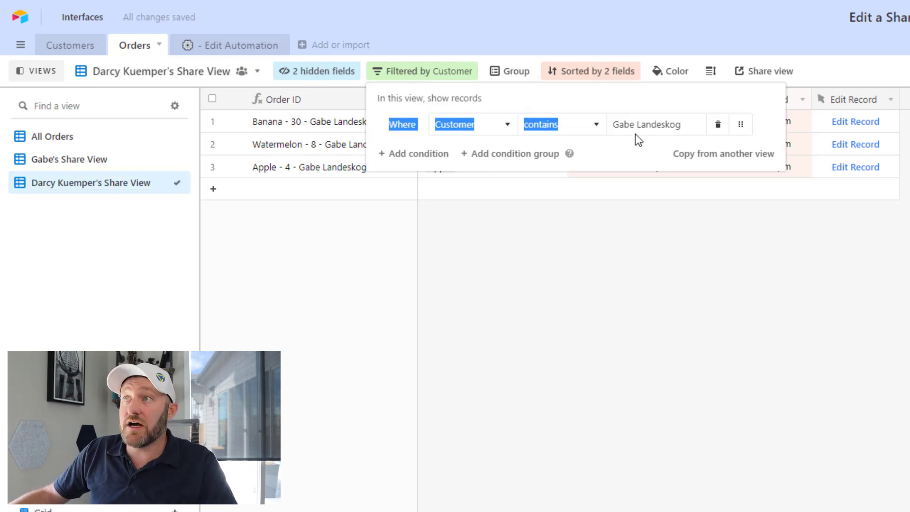
text(Darcy Kuemper)
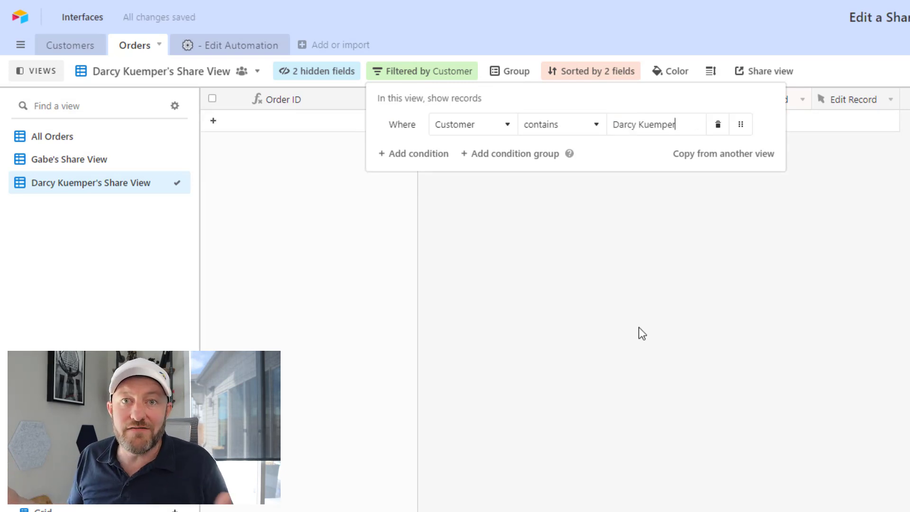
click(638, 328)
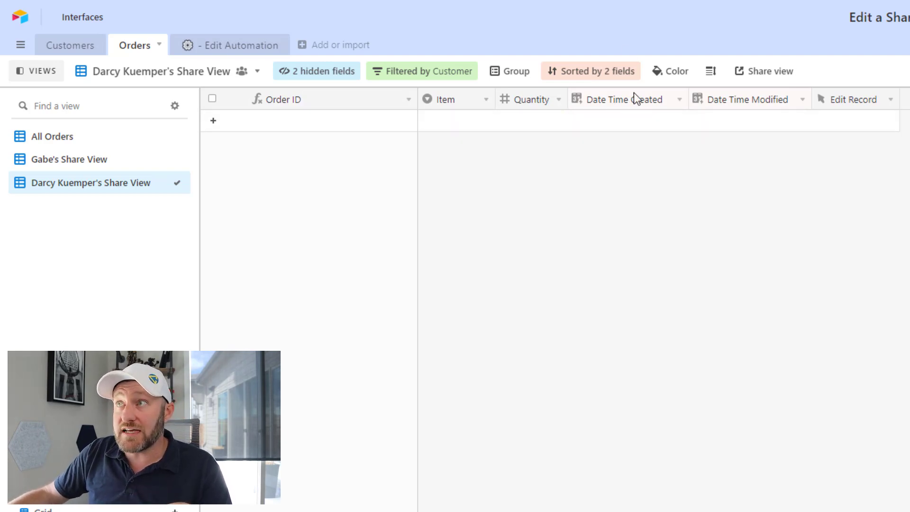
Create a shareable grid view link and paste it into the second customer's Personal View cell
click(765, 76)
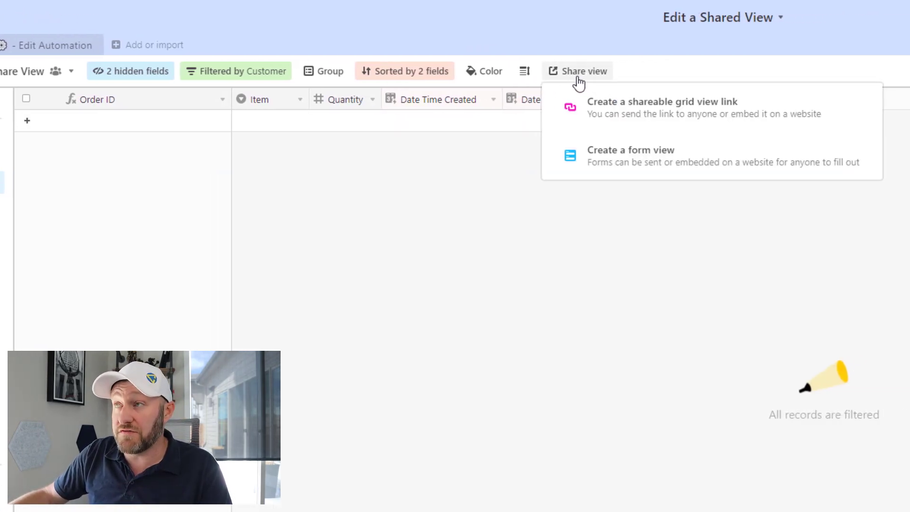
click(663, 122)
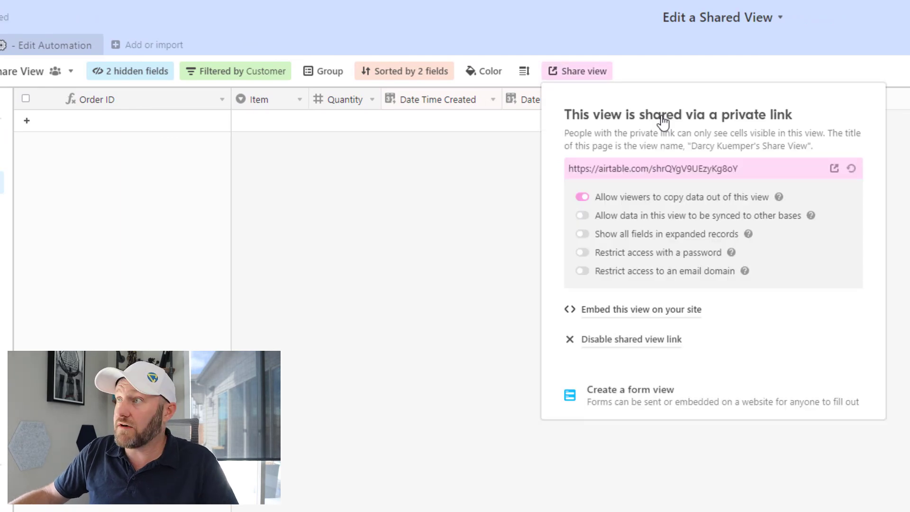
click(672, 172)
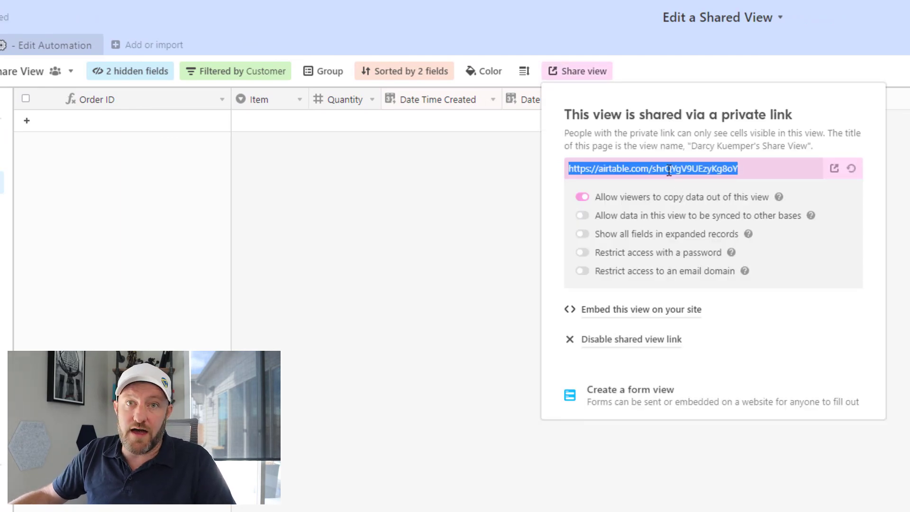
click(48, 47)
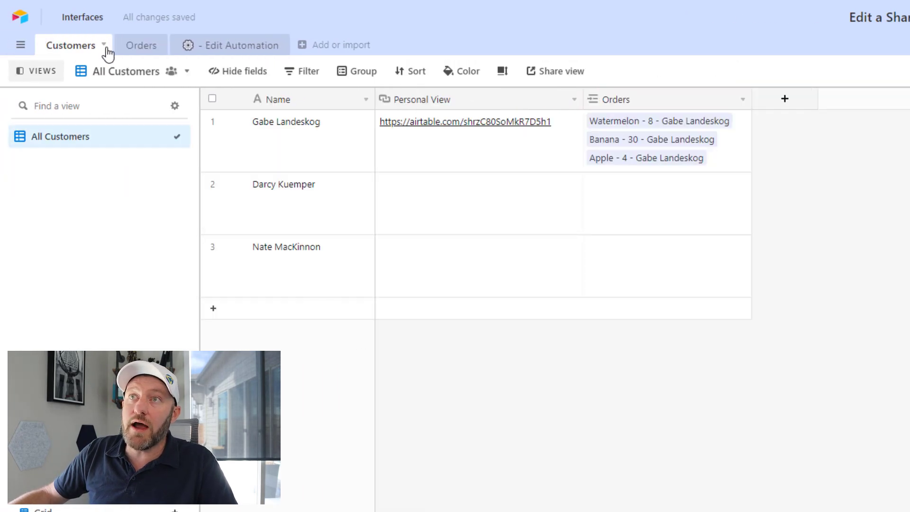
click(439, 206)
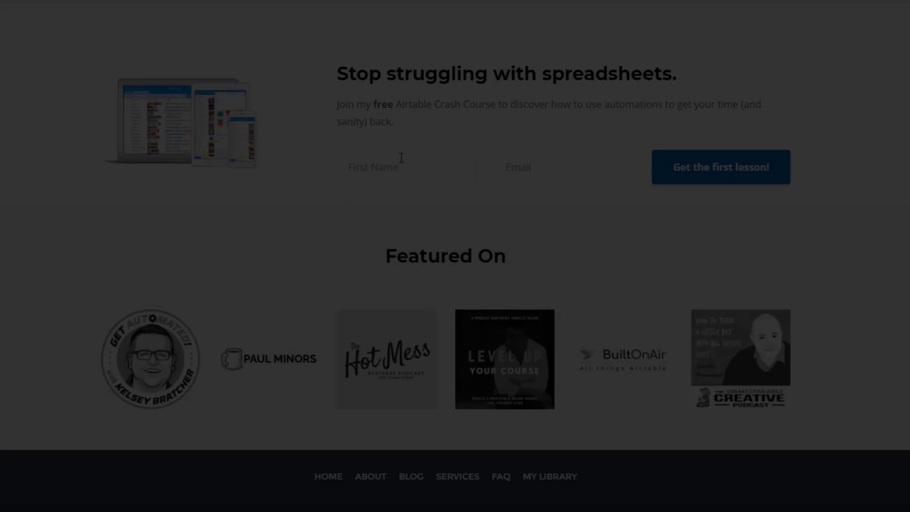
Fill in the crash course signup with the first name and the suggested e-mail address
text(Gareth)
key(Tab)
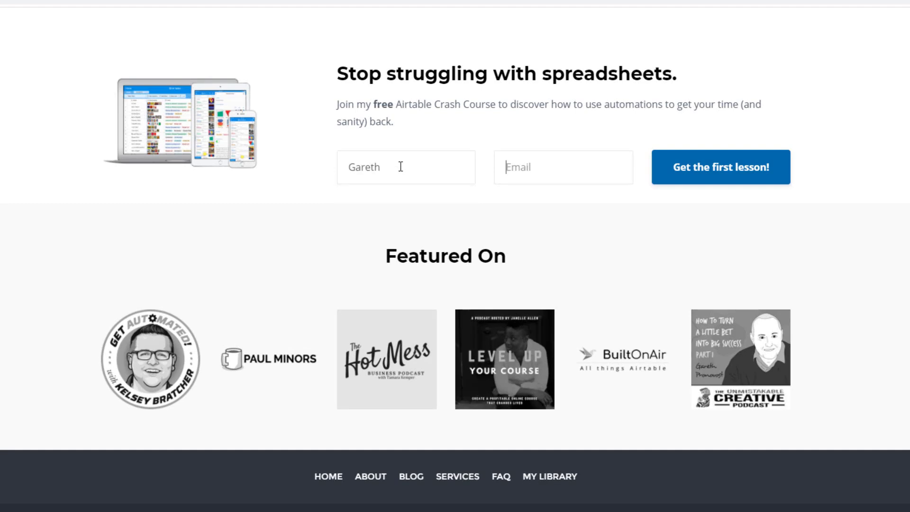
text(garet)
key(Down)
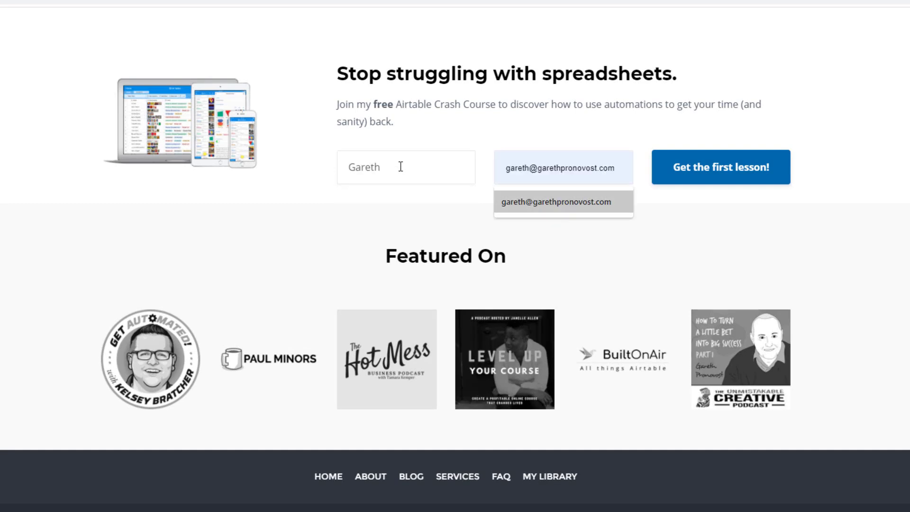
key(Return)
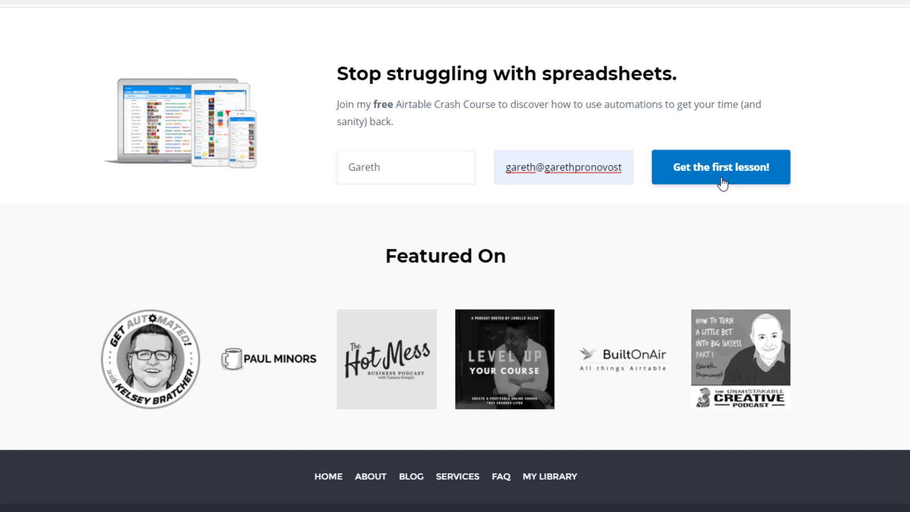
Go to the Services page and scroll down to the three support option cards
scroll(722, 182, up, 20)
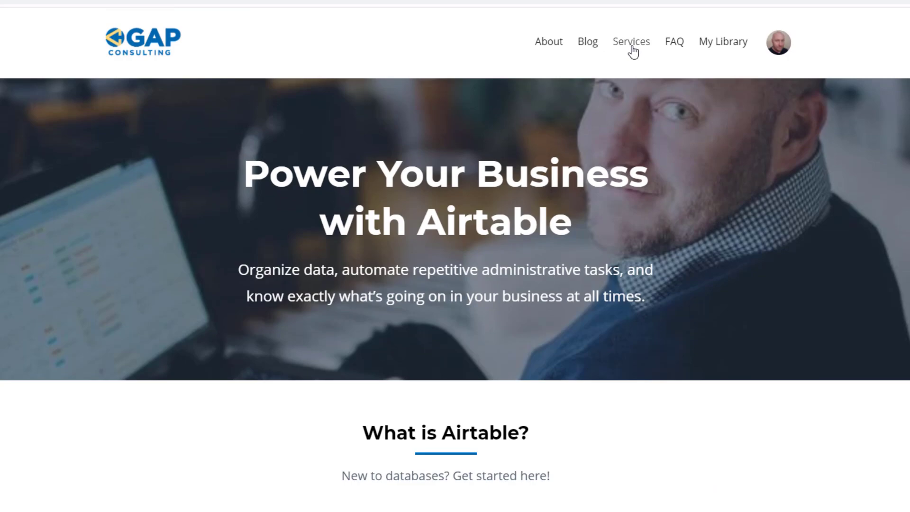
click(633, 42)
scroll(340, 281, down, 4)
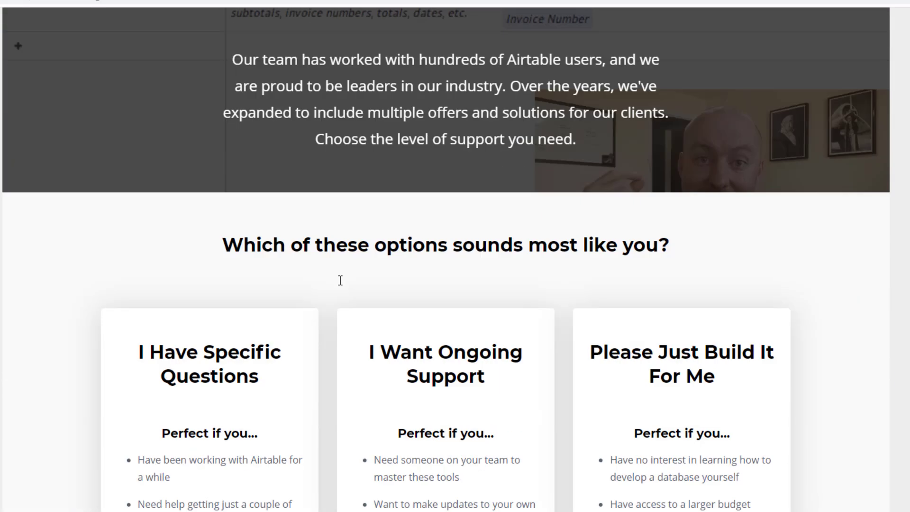
scroll(340, 281, down, 5)
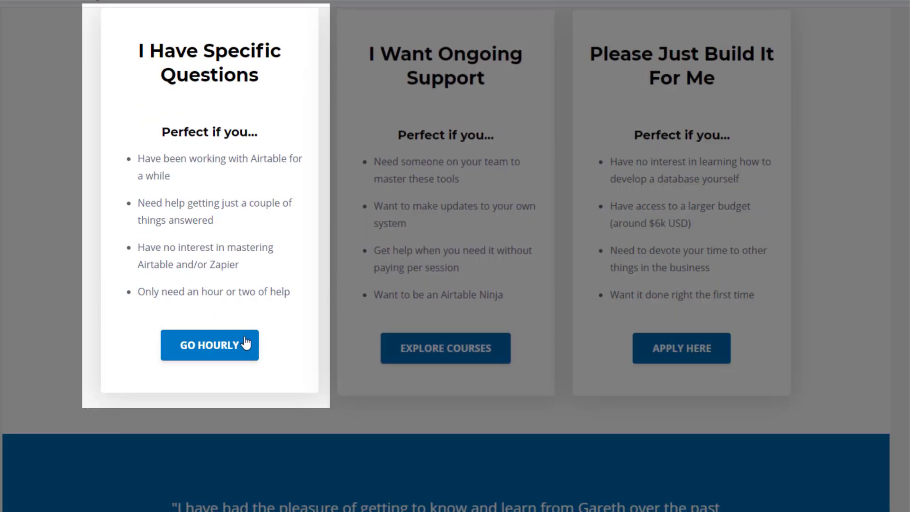